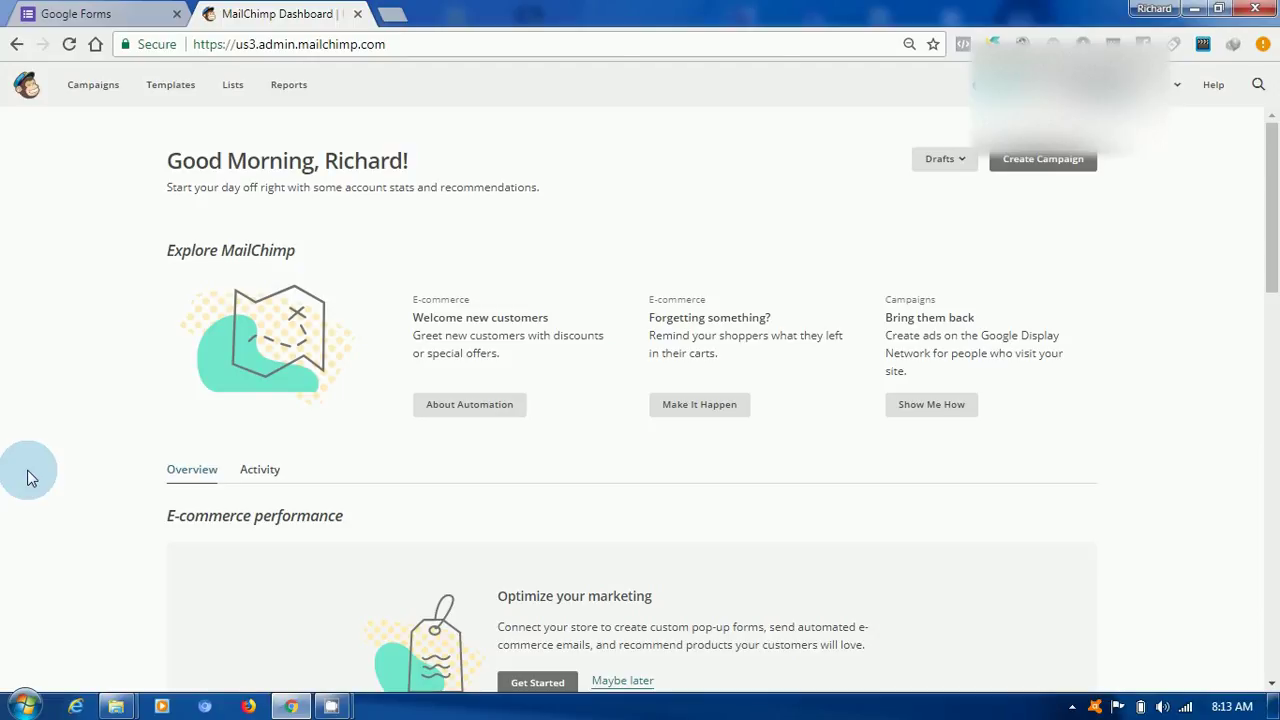
# - Open the 10X Leadership Mastermind Kebbi form in Google Forms and view its 0 responses
pyautogui.click(95, 14)
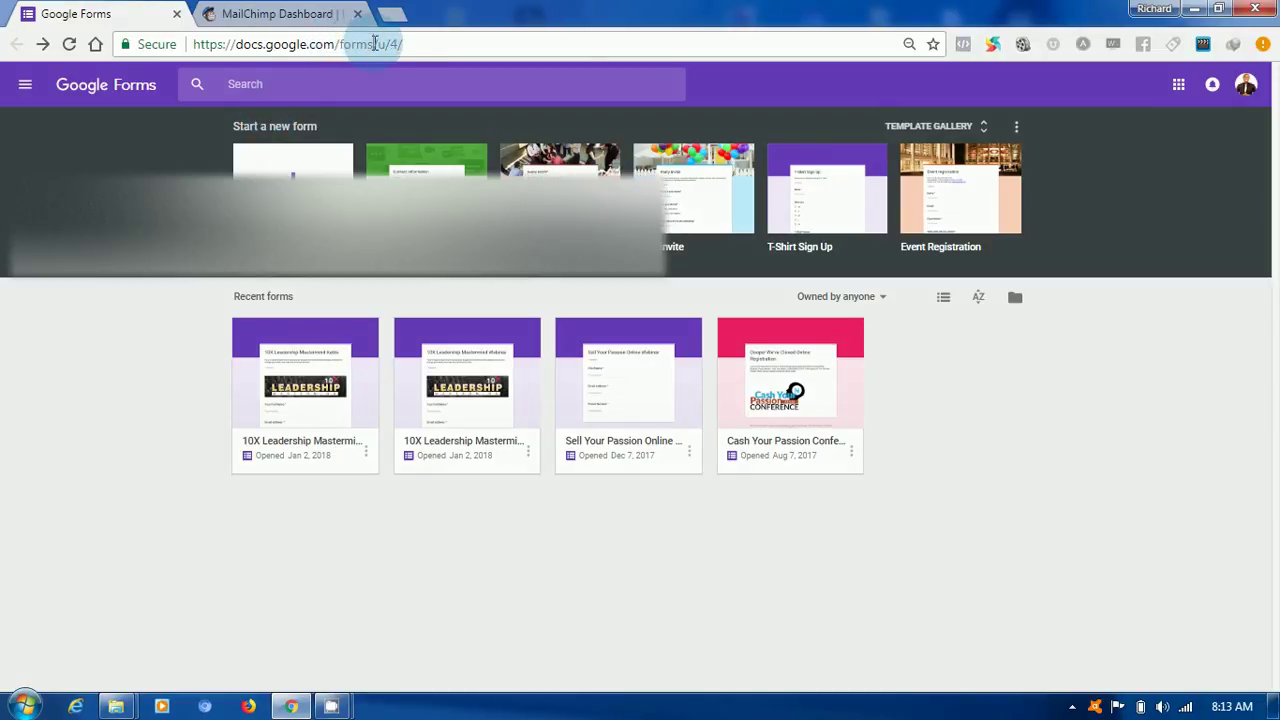
pyautogui.moveTo(373, 44); pyautogui.dragTo(195, 46)
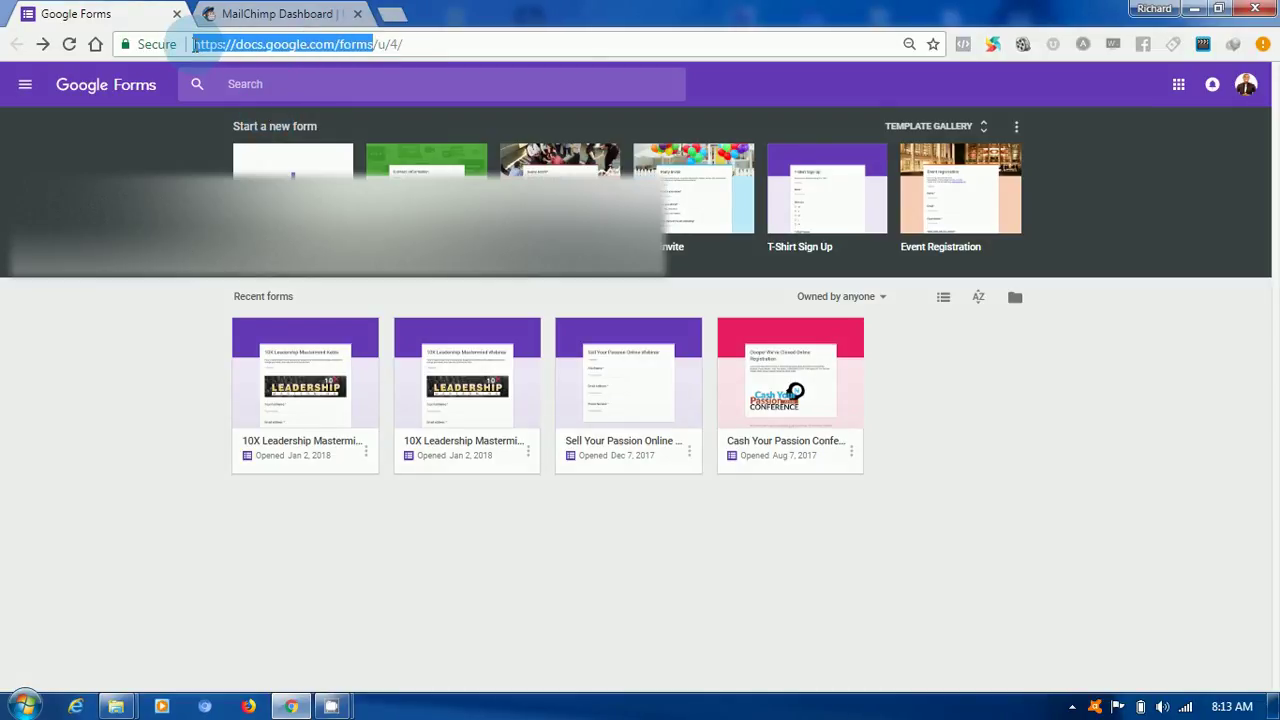
pyautogui.click(135, 323)
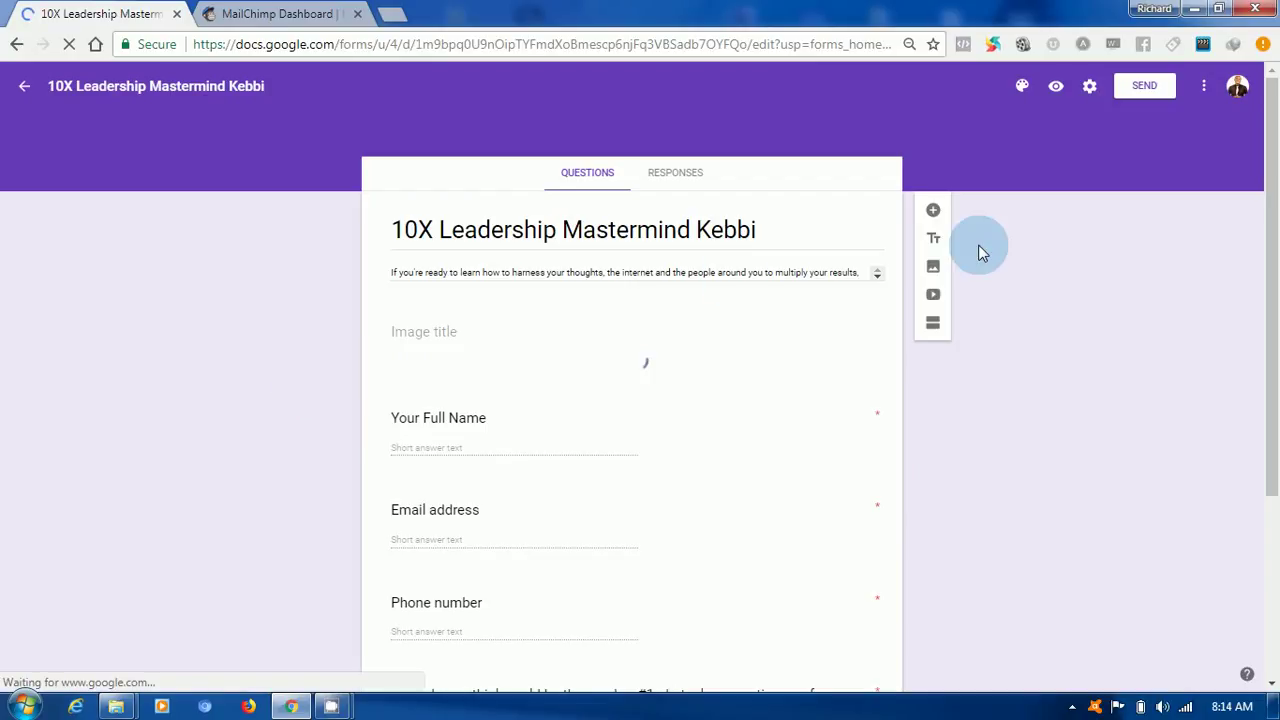
pyautogui.moveTo(1272, 150)
pyautogui.mouseDown()
pyautogui.moveTo(1276, 289)
pyautogui.moveTo(1276, 138)
pyautogui.mouseUp()
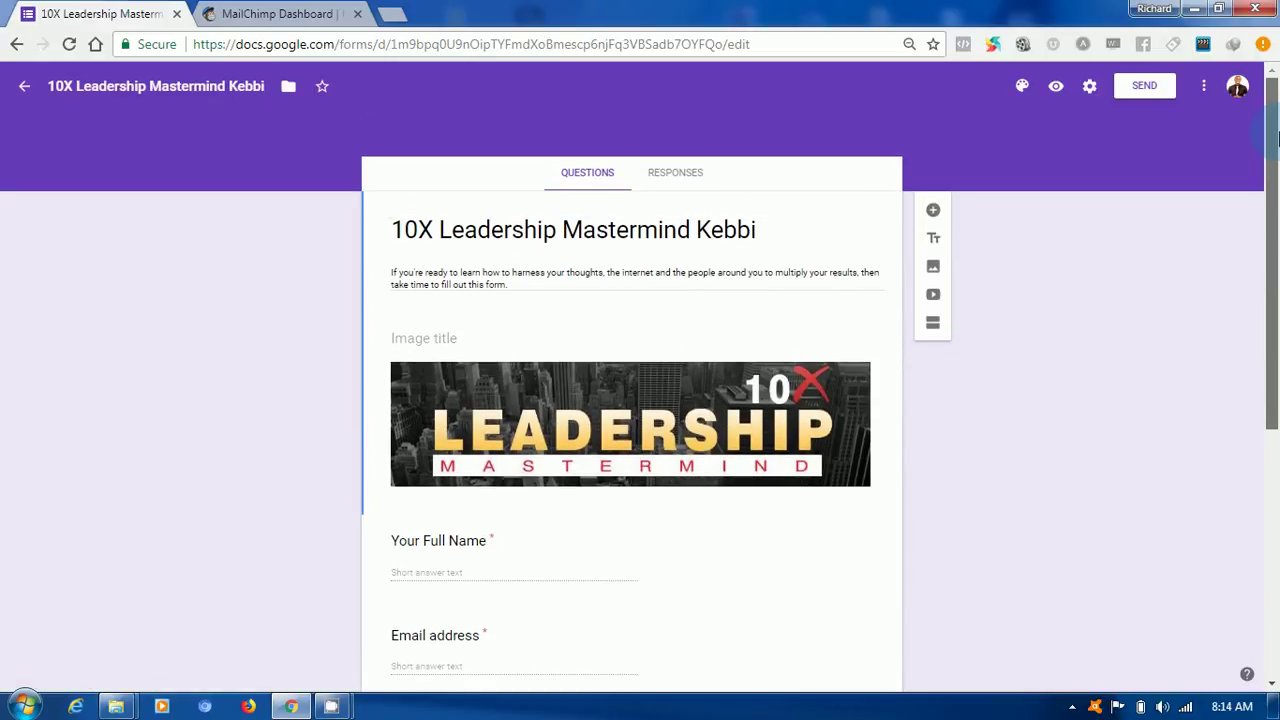
pyautogui.click(676, 176)
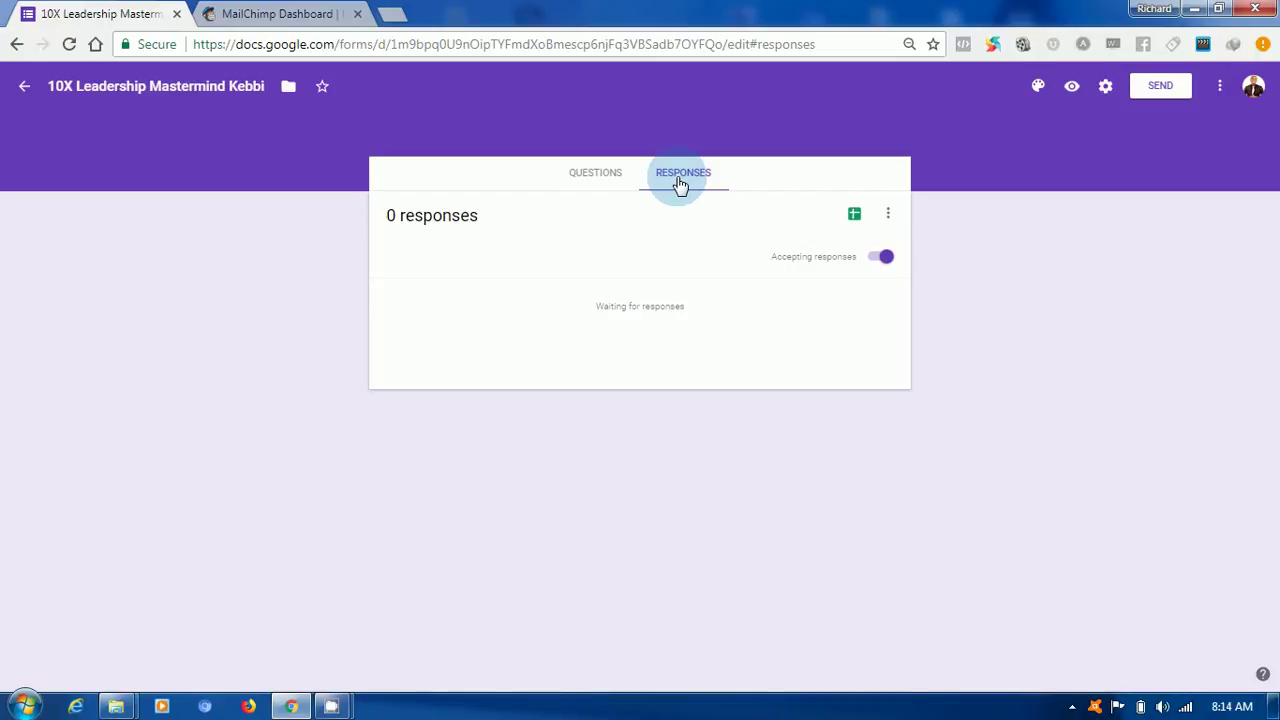
# - Download the 13 responses of the 10X Leadership Mastermind Webinar form as a CSV file
pyautogui.click(17, 45)
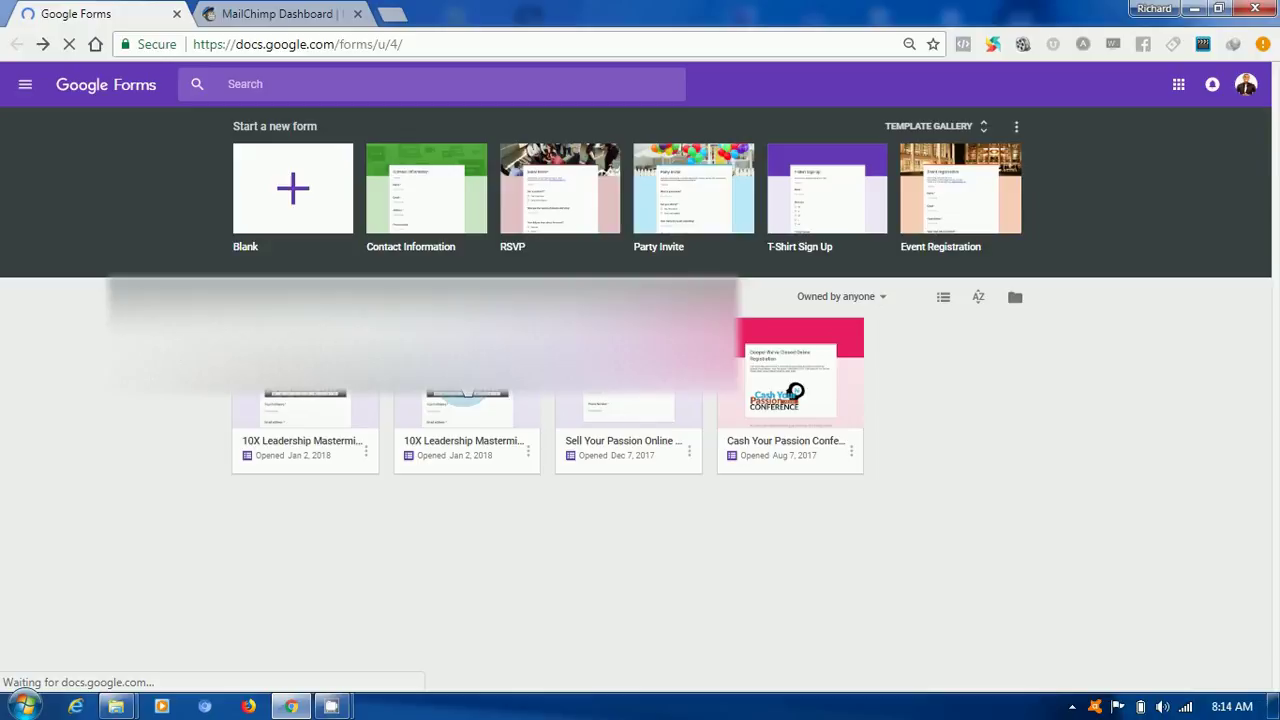
pyautogui.click(467, 392)
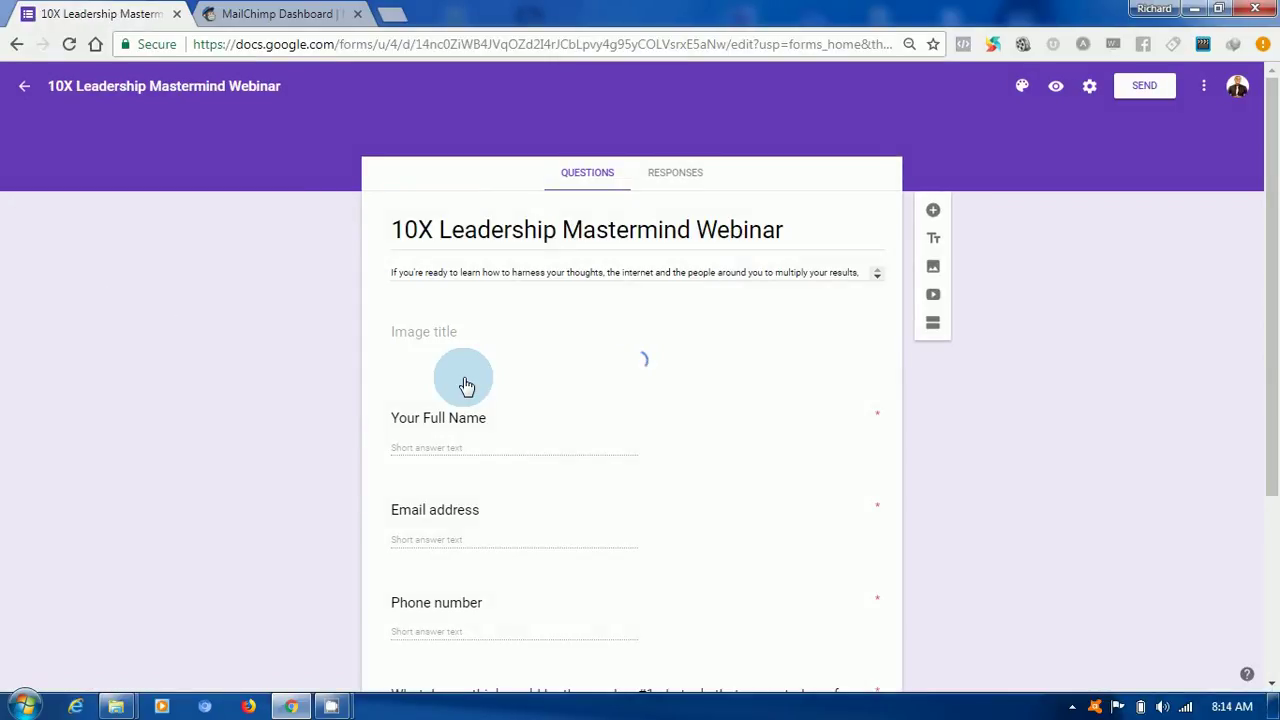
pyautogui.click(683, 187)
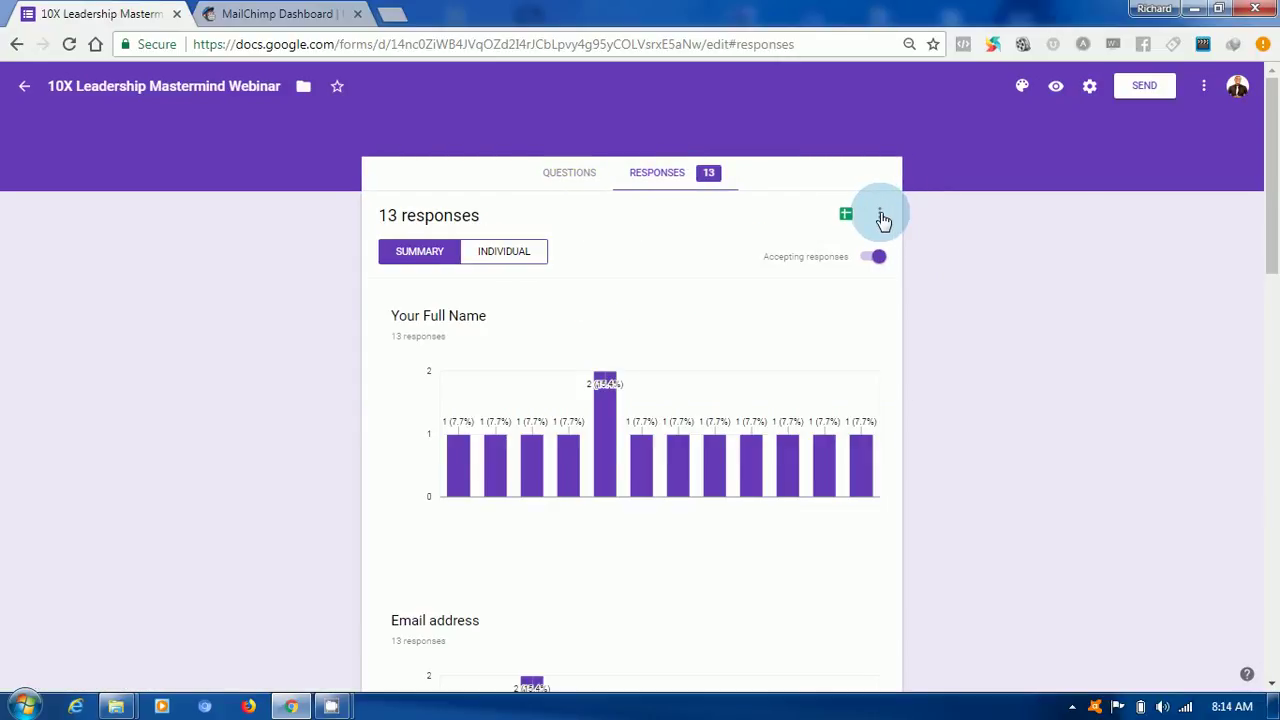
pyautogui.click(880, 217)
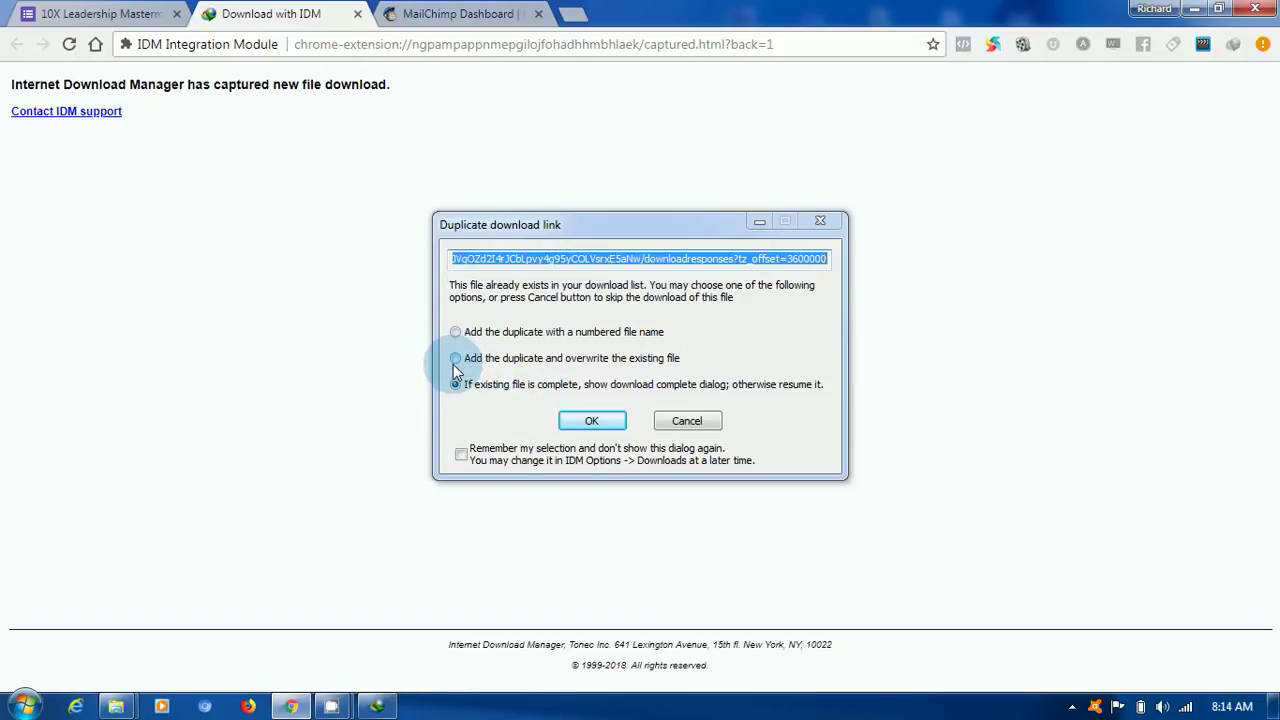
# - Confirm the duplicate download in Internet Download Manager and open the Compressed folder holding the zip
pyautogui.click(600, 420)
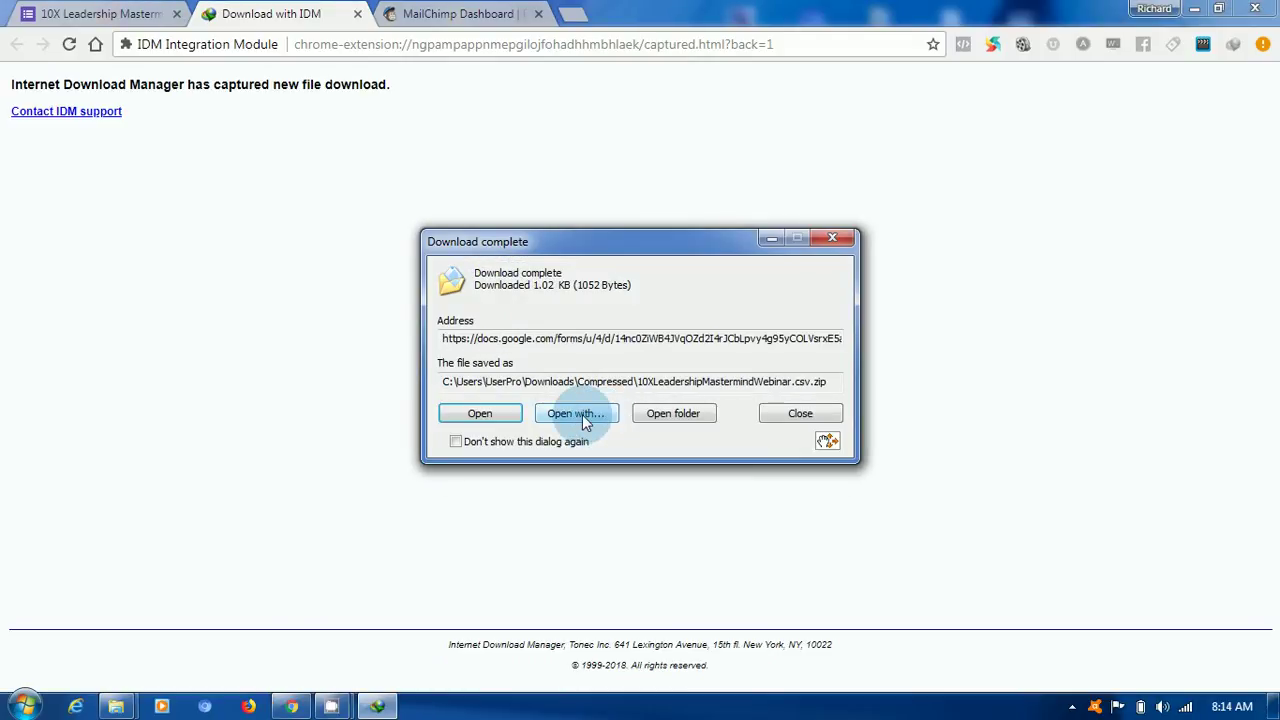
pyautogui.click(672, 416)
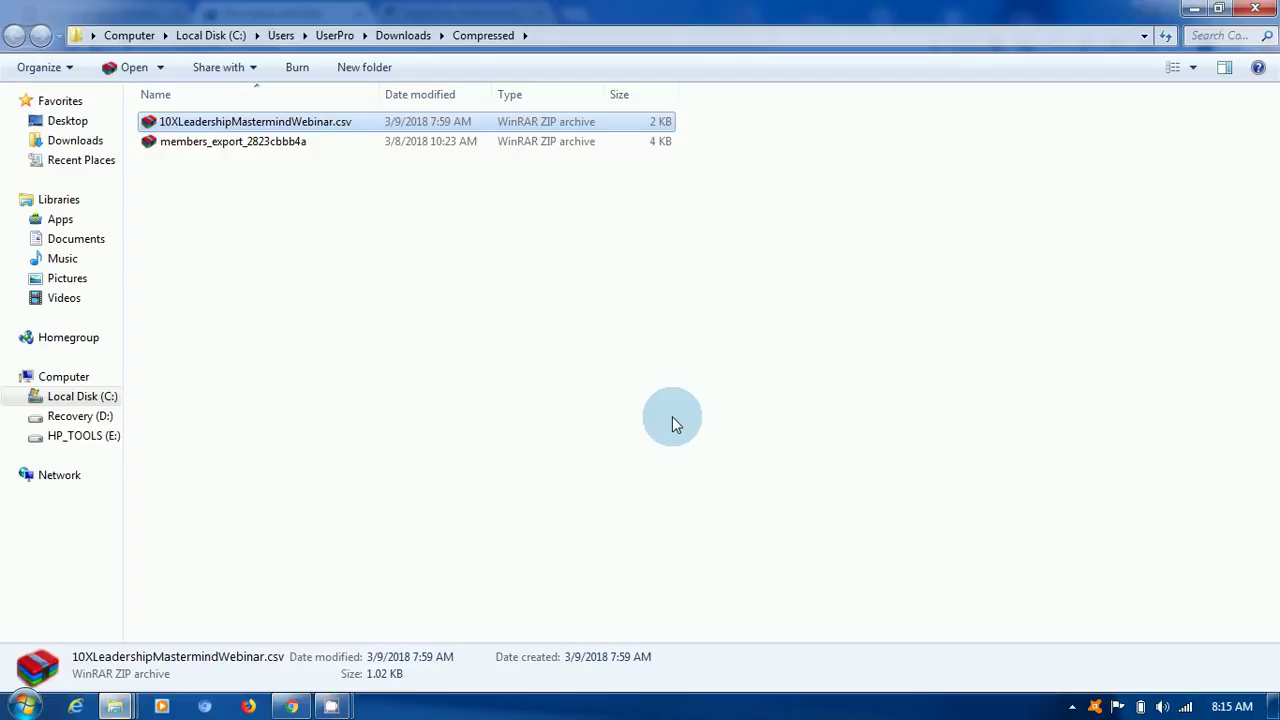
pyautogui.rightClick(251, 131)
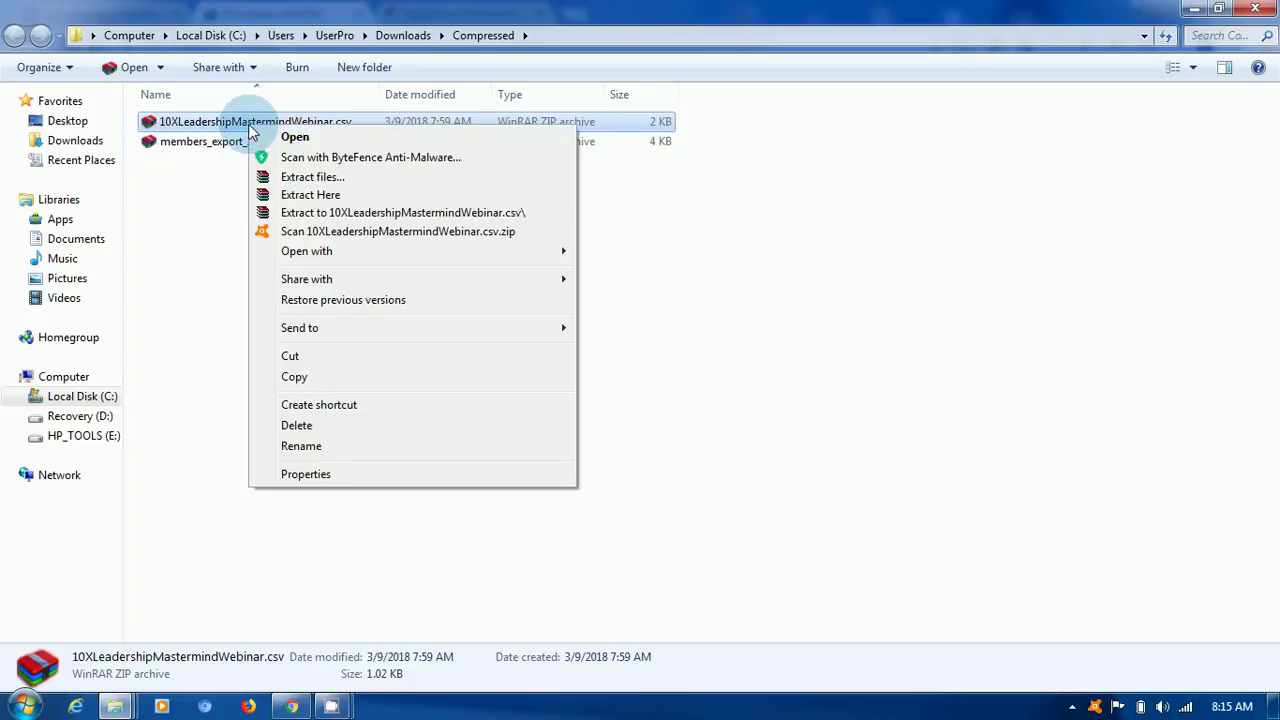
pyautogui.click(339, 176)
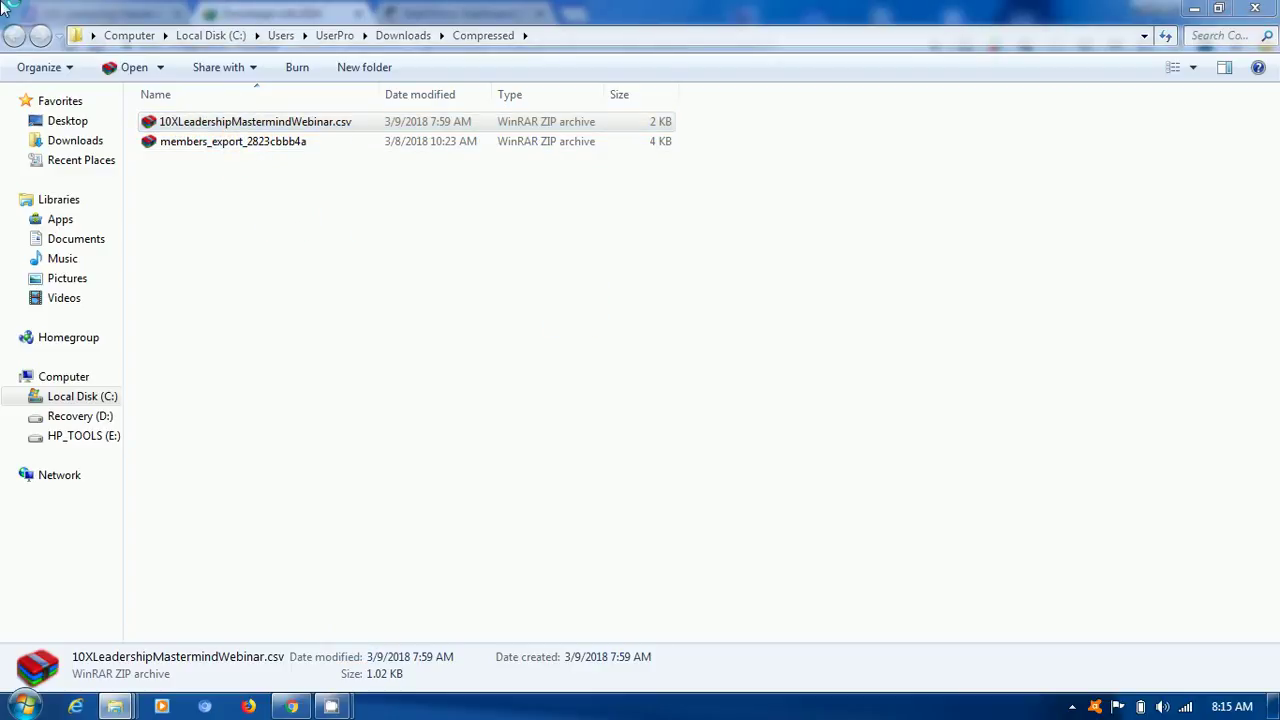
pyautogui.click(342, 397)
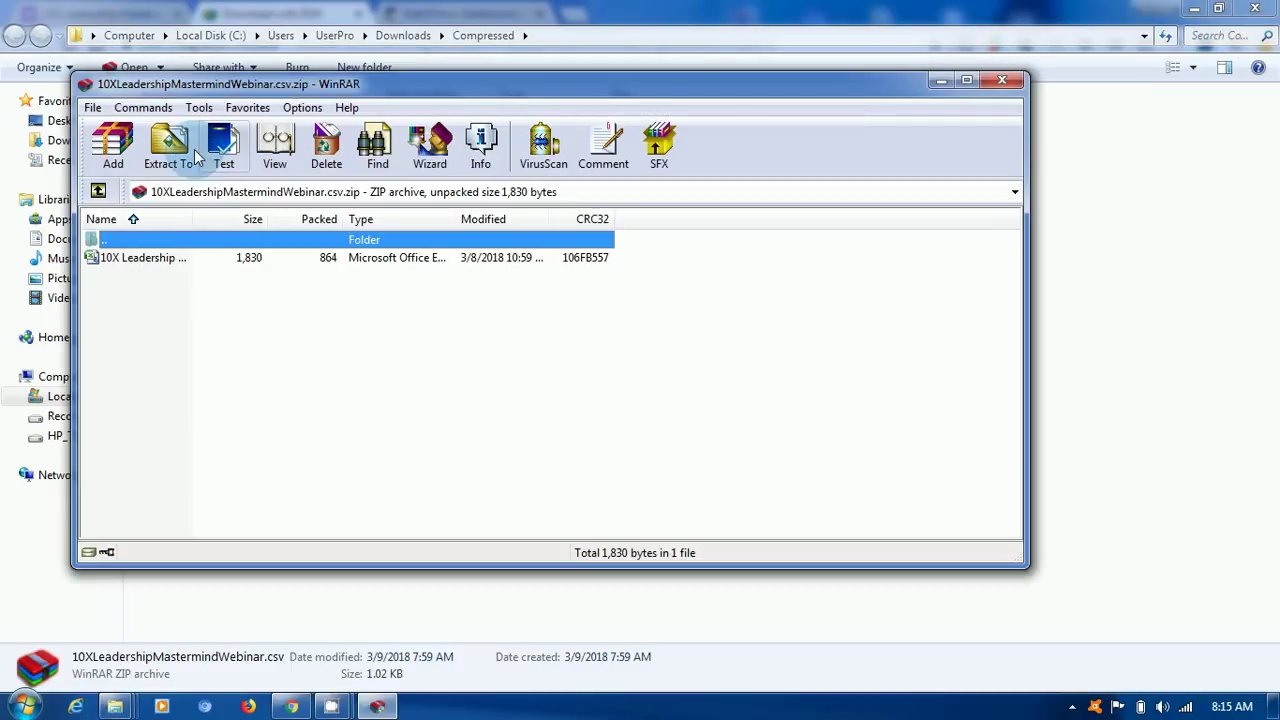
# - Extract the Webinar CSV to the Desktop, replacing the existing copy, and close WinRAR
pyautogui.click(175, 145)
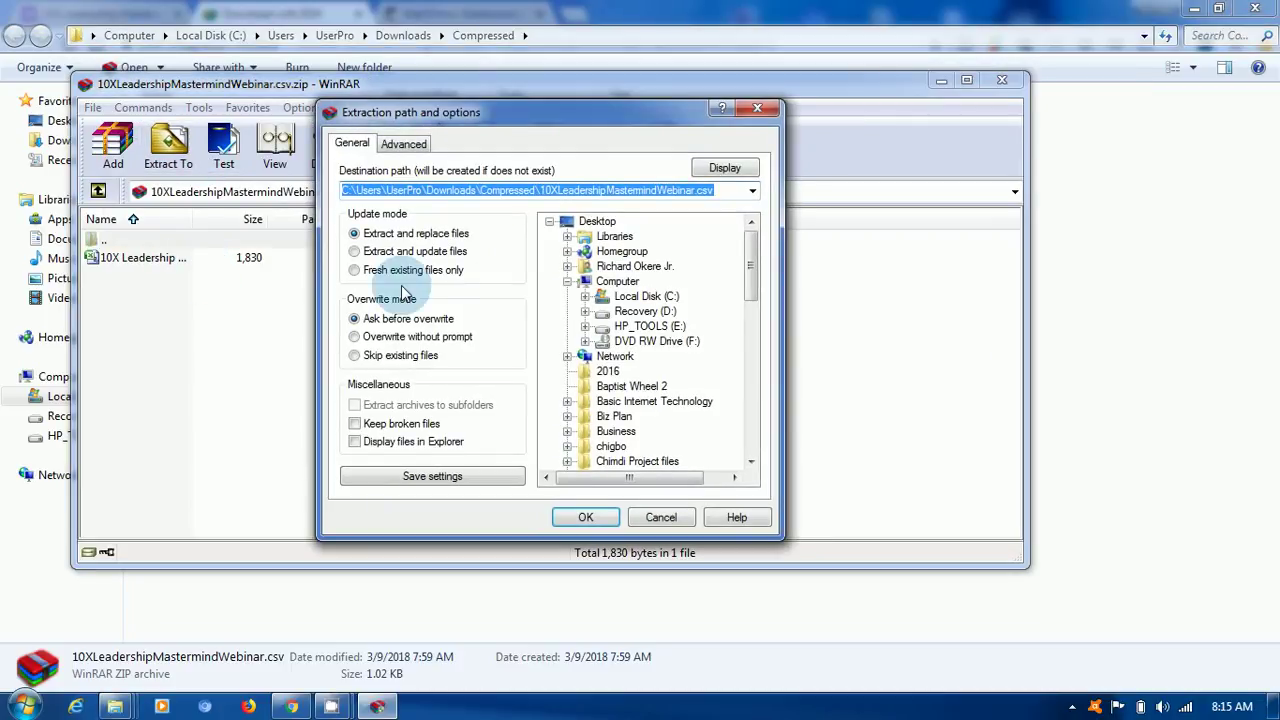
pyautogui.click(567, 236)
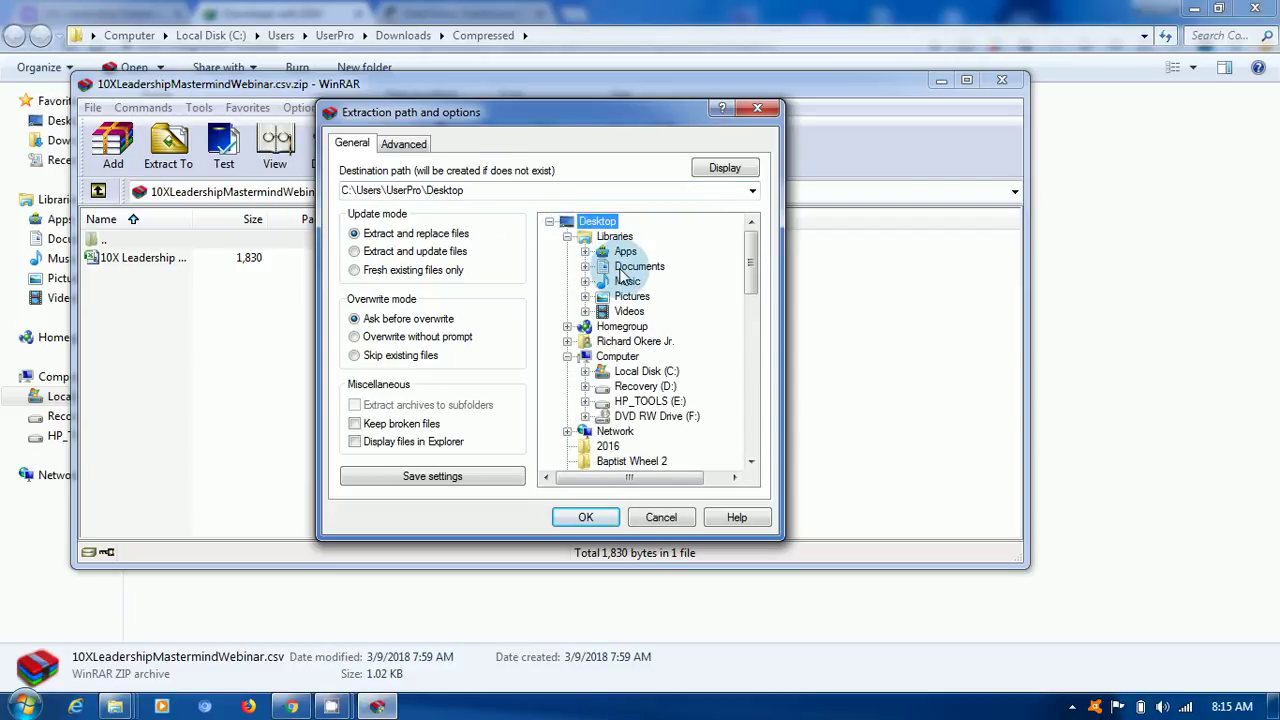
pyautogui.click(626, 270)
pyautogui.click(586, 517)
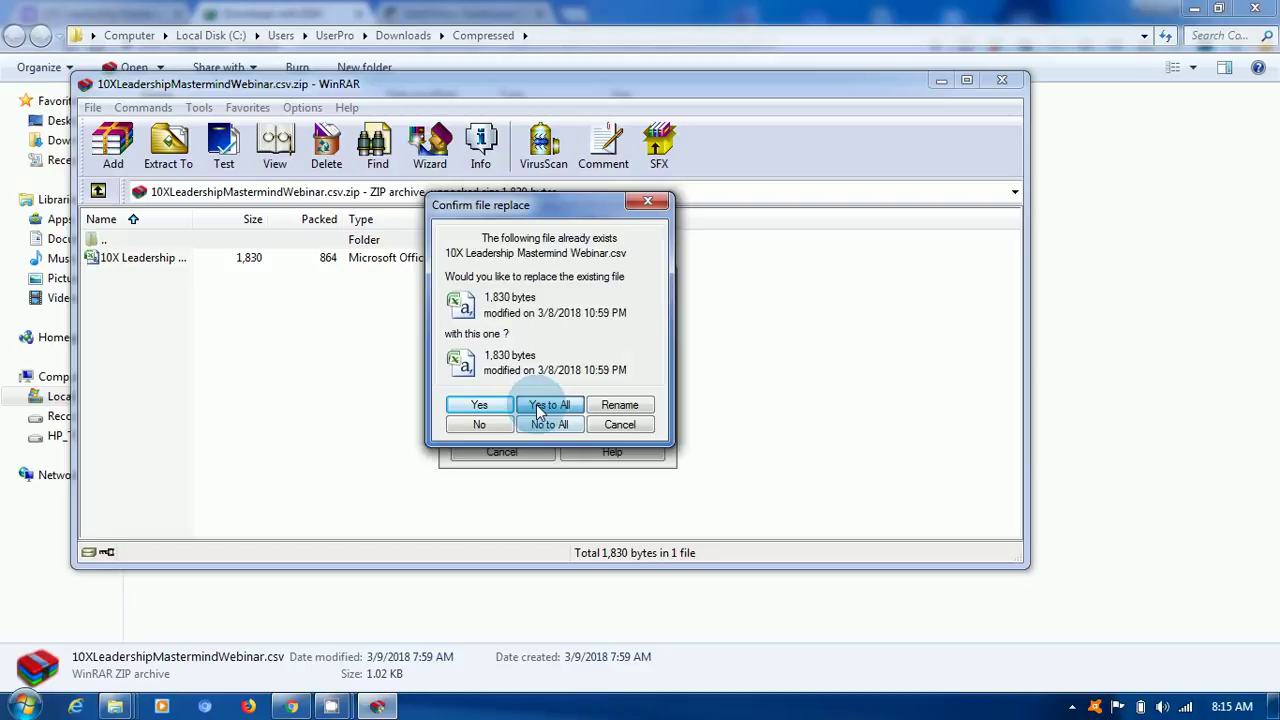
pyautogui.click(539, 408)
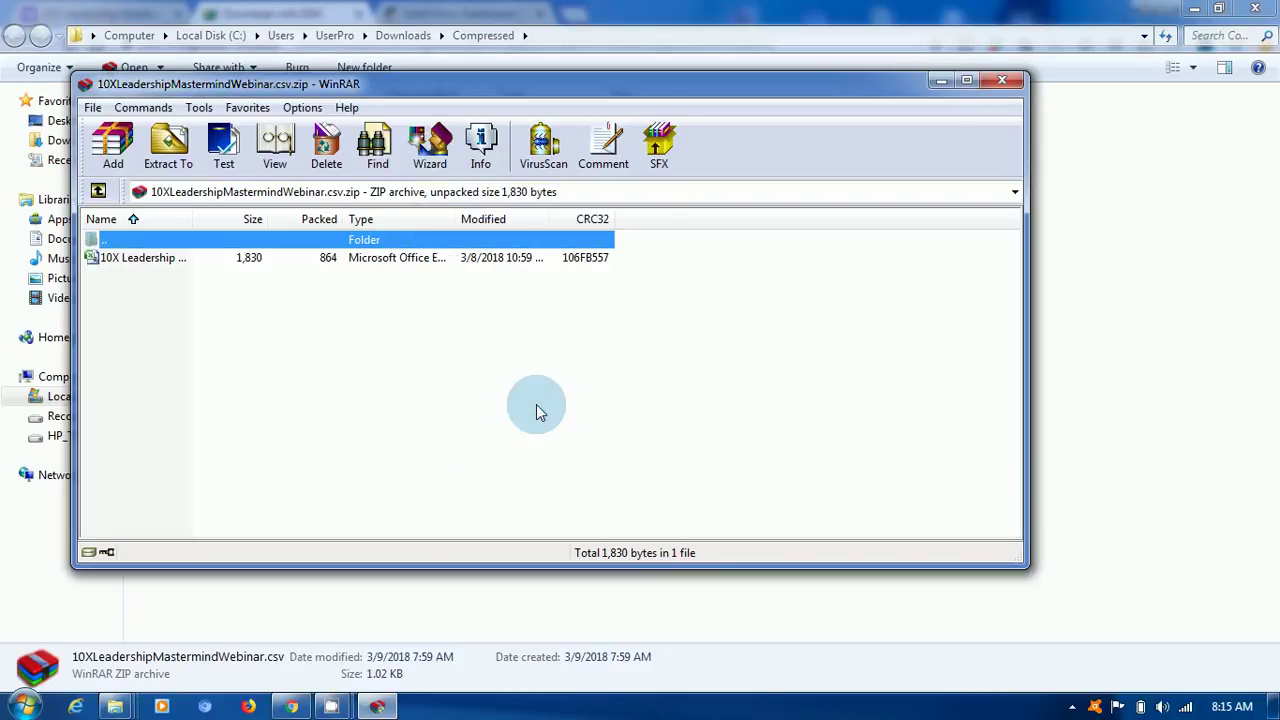
pyautogui.click(1013, 87)
# - Go to MailChimp's Lists page and browse the lists' subscriber counts and open and click rates
pyautogui.click(291, 706)
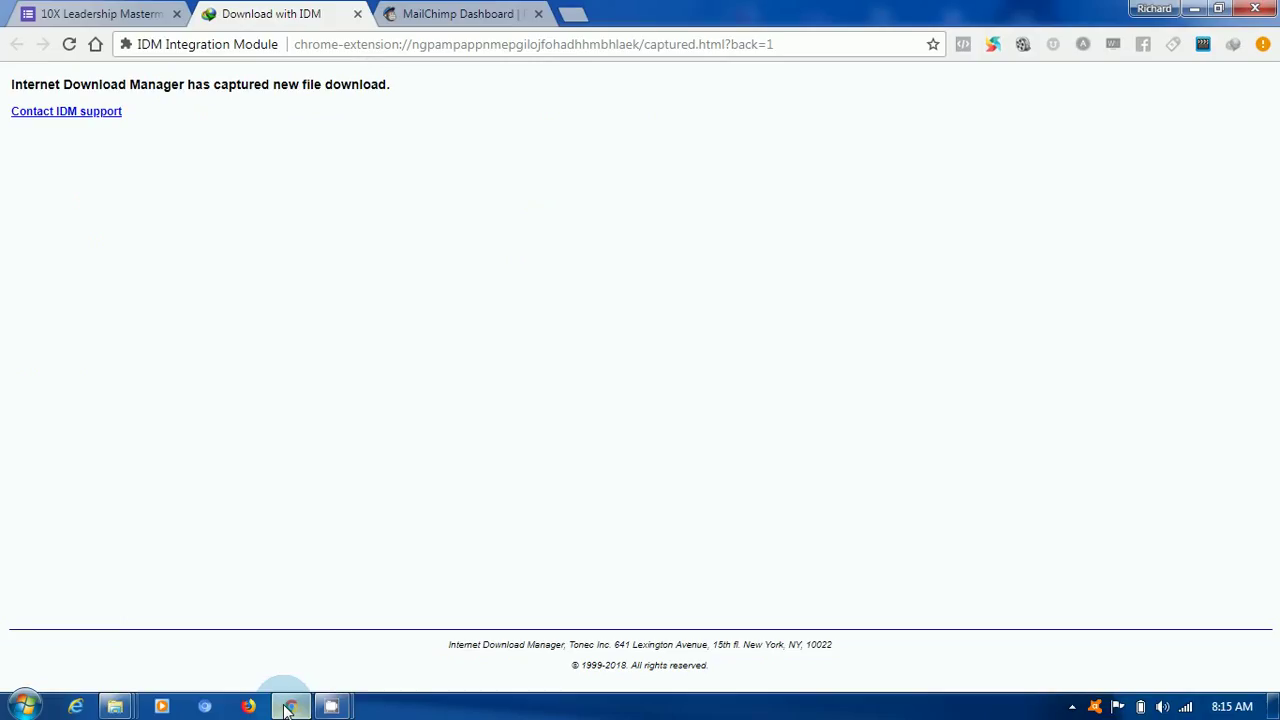
pyautogui.click(442, 10)
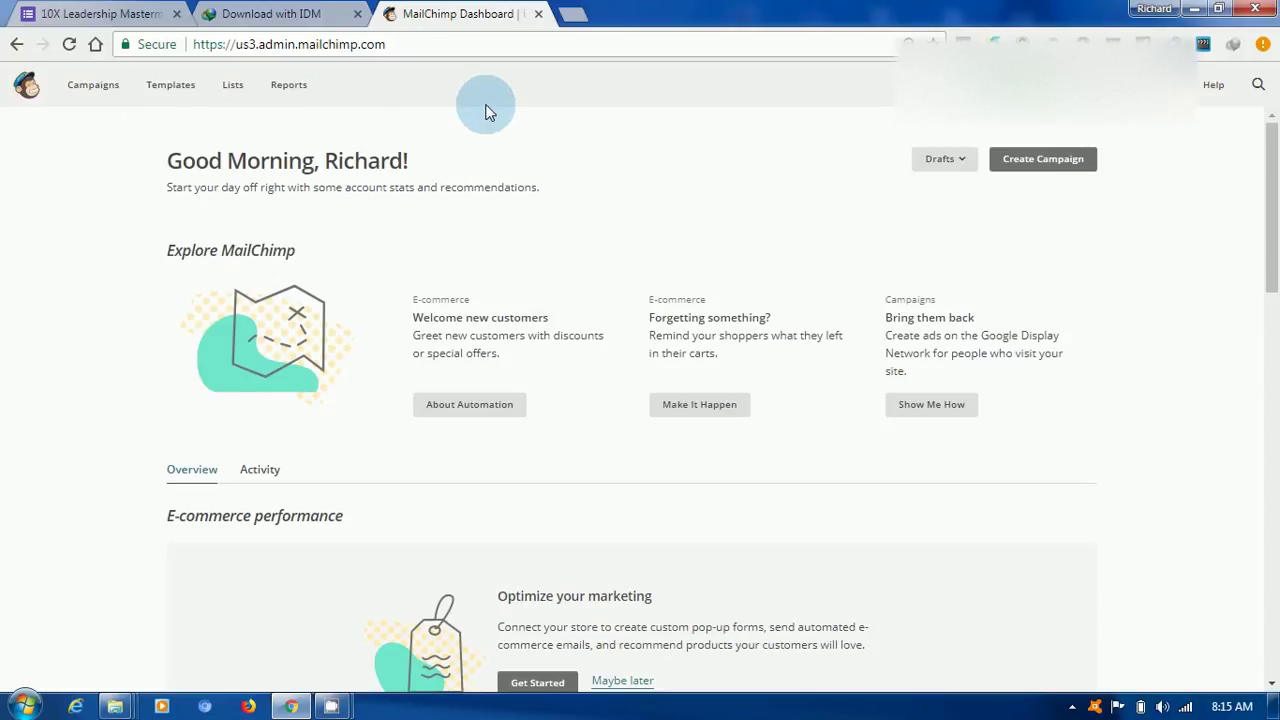
pyautogui.click(230, 85)
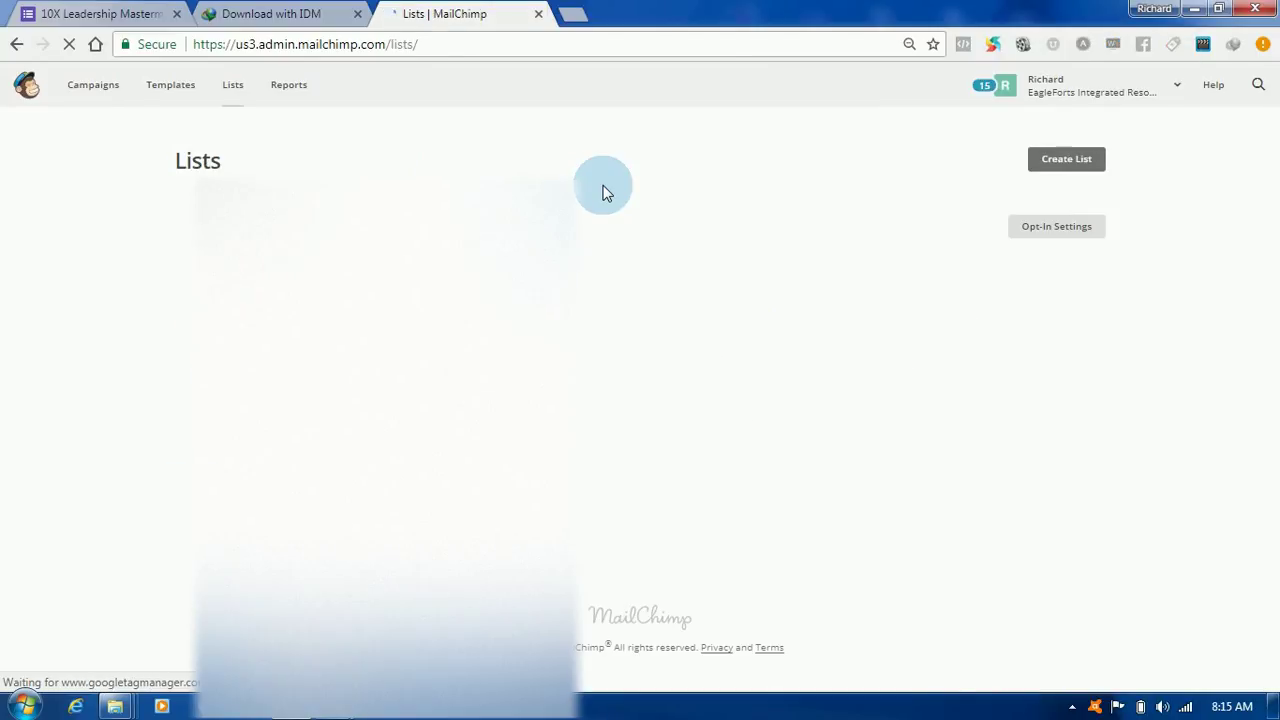
pyautogui.moveTo(1277, 190)
pyautogui.mouseDown()
pyautogui.moveTo(1277, 253)
pyautogui.moveTo(1277, 175)
pyautogui.moveTo(1277, 400)
pyautogui.moveTo(1277, 272)
pyautogui.moveTo(1277, 310)
pyautogui.moveTo(1277, 294)
pyautogui.mouseUp()
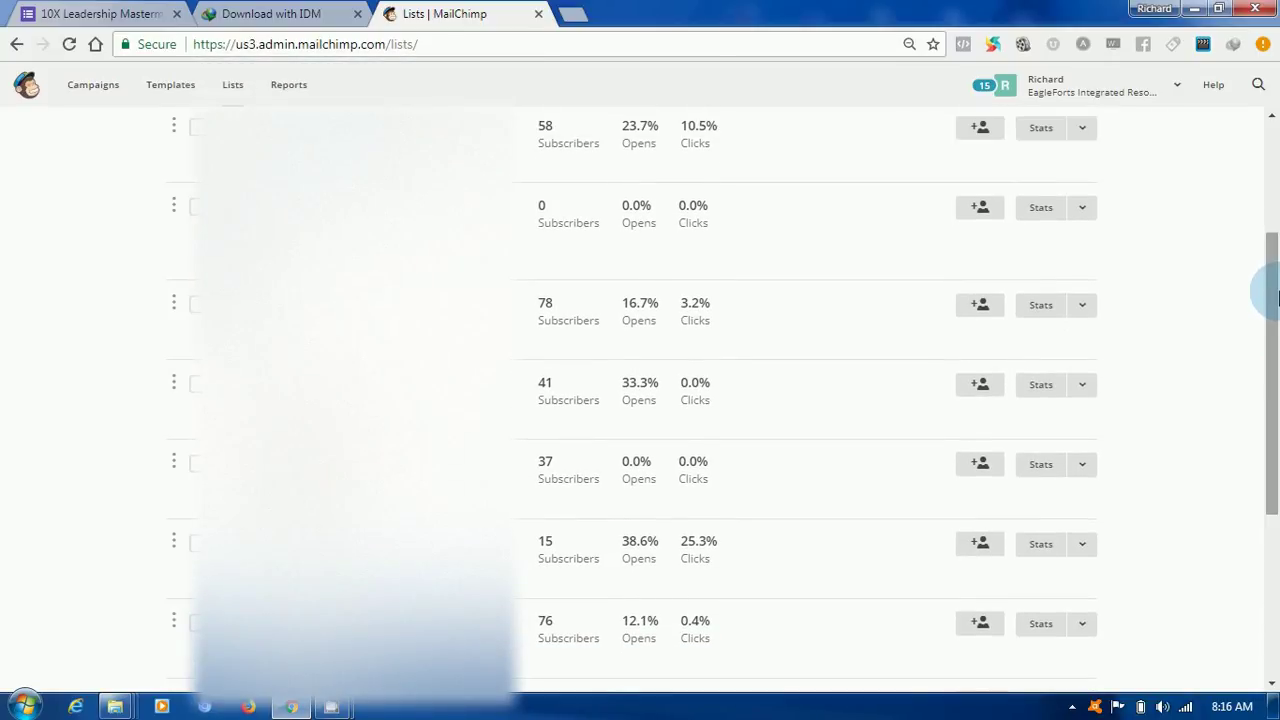
# - Start a CSV or tab-delimited text file import into the Abuja list
pyautogui.click(1084, 386)
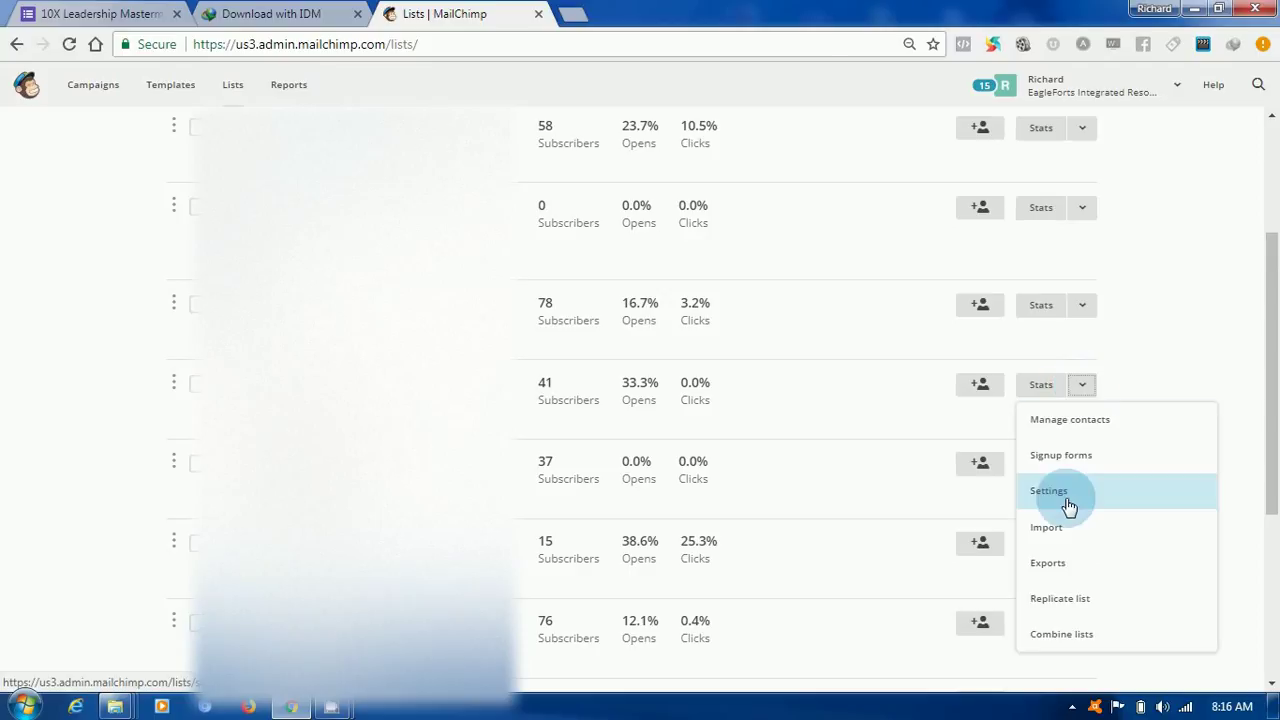
pyautogui.click(1052, 527)
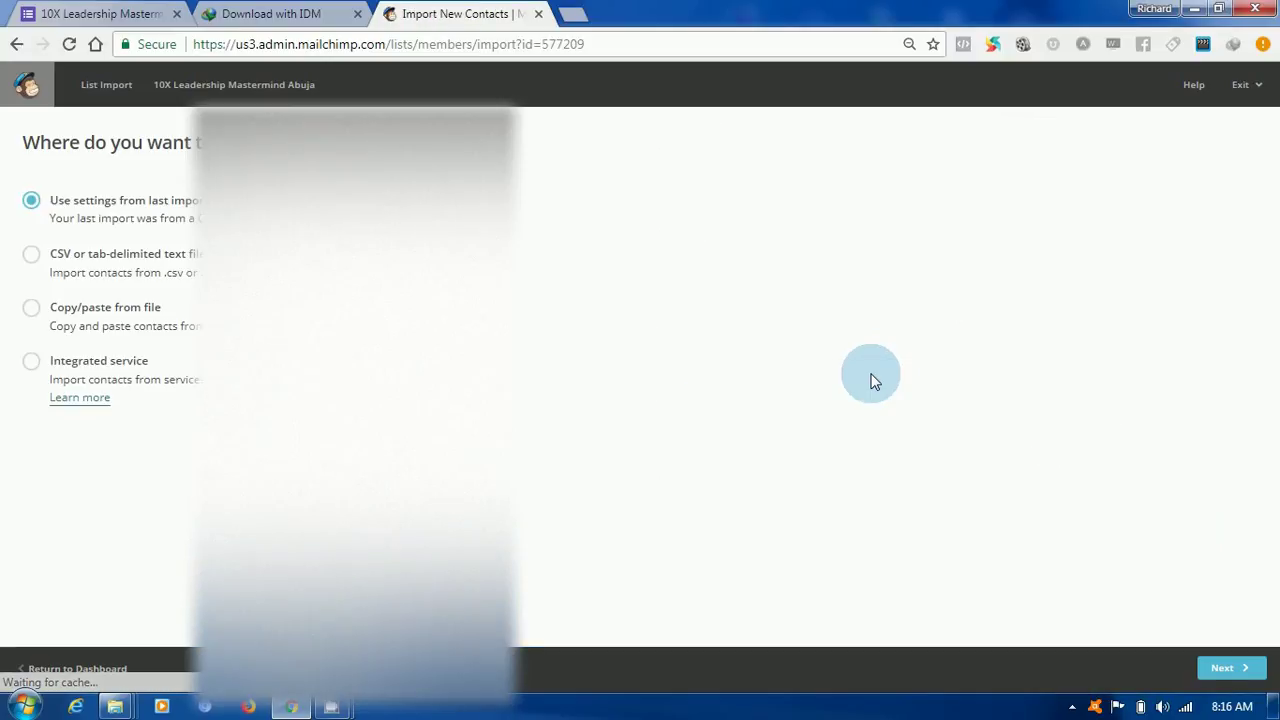
pyautogui.click(31, 257)
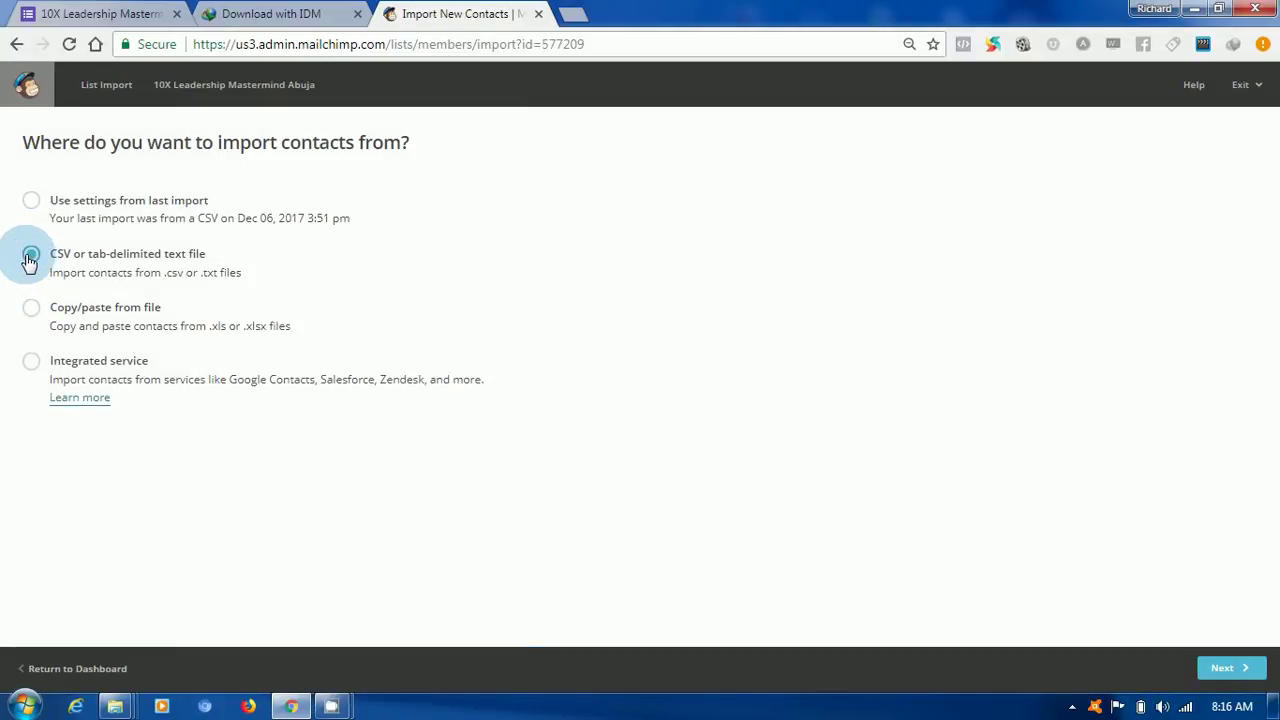
pyautogui.click(1228, 668)
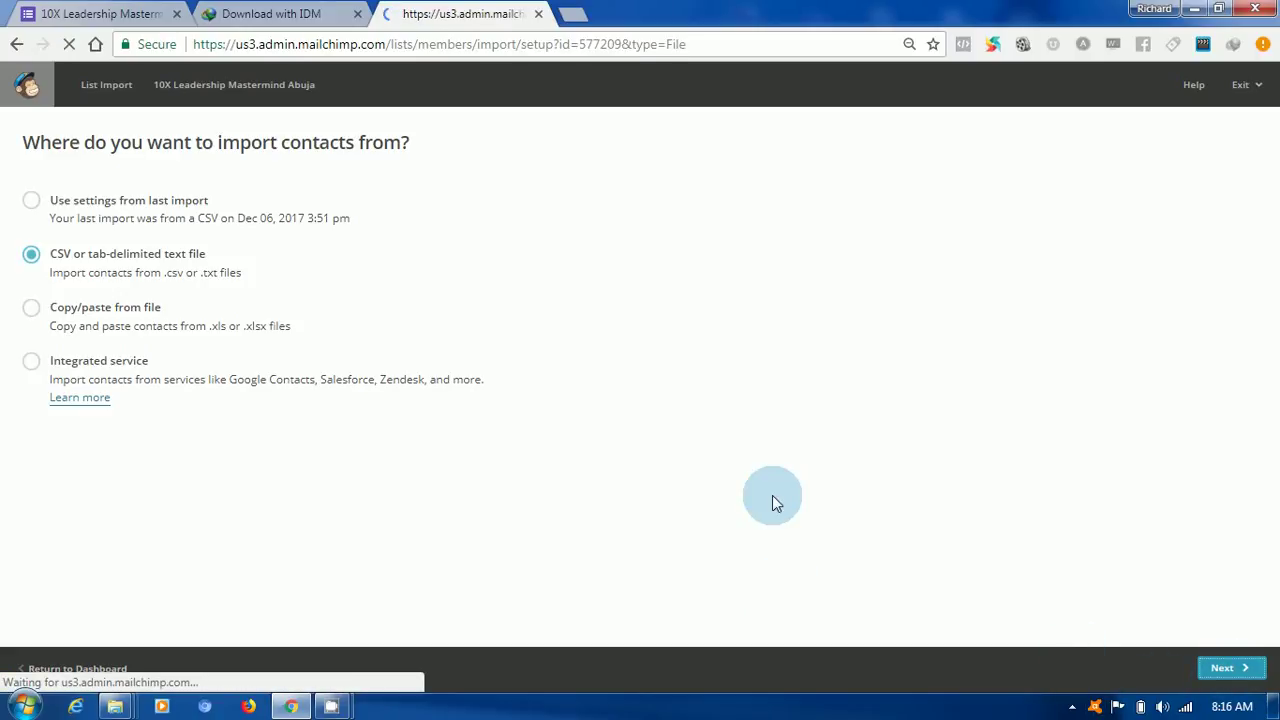
# - Find 10X Leadership Mastermind Webinar.csv on the Desktop and select it for upload
pyautogui.click(438, 214)
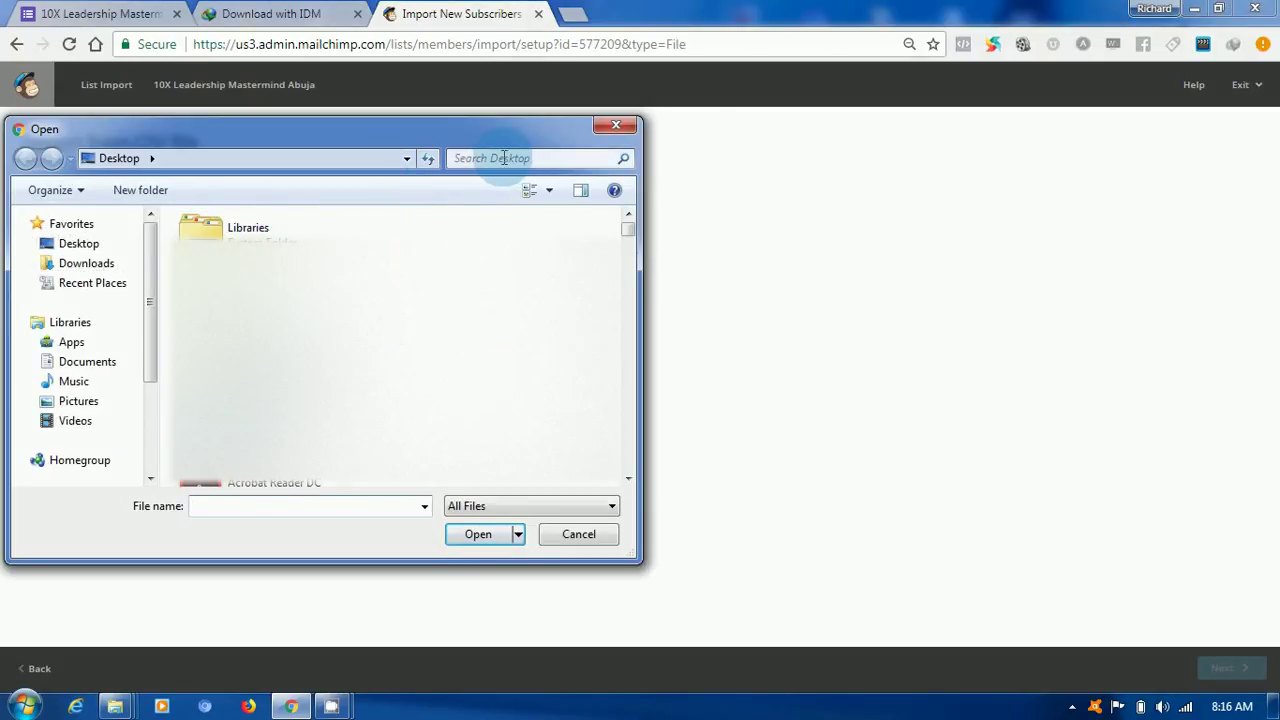
pyautogui.click(505, 157)
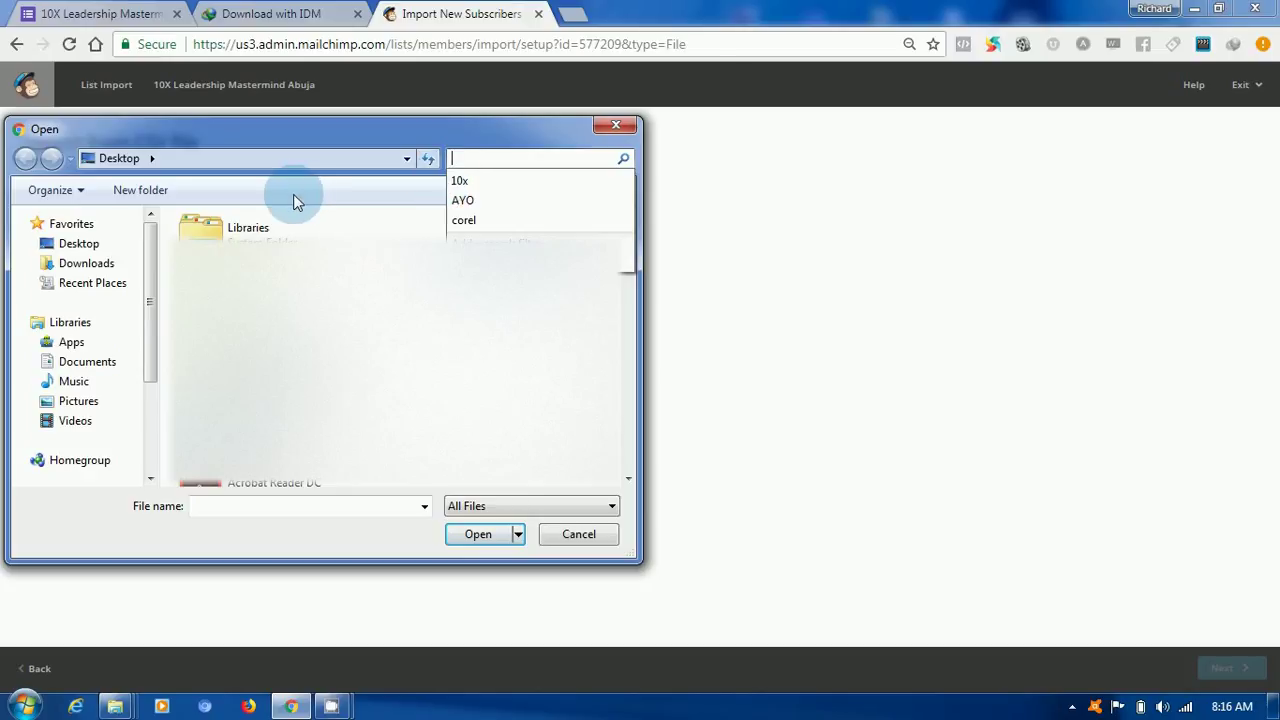
pyautogui.click(88, 366)
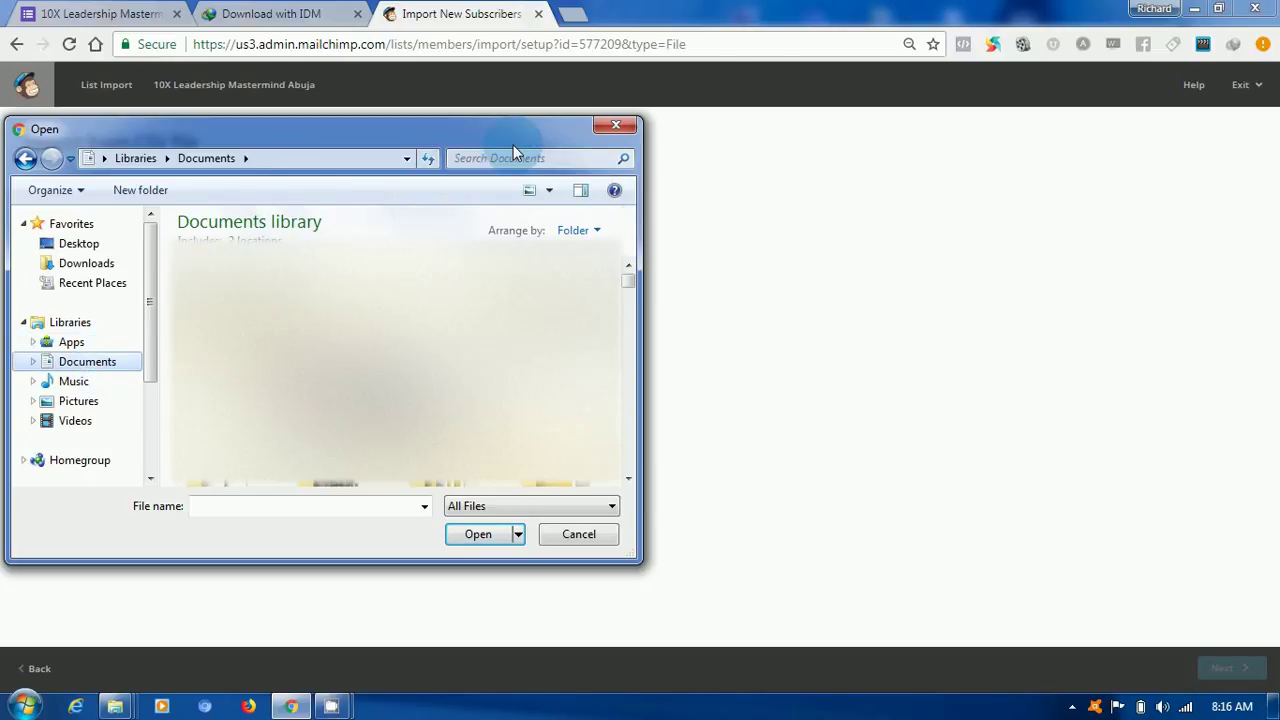
pyautogui.click(513, 150)
pyautogui.click(477, 176)
pyautogui.write('10')
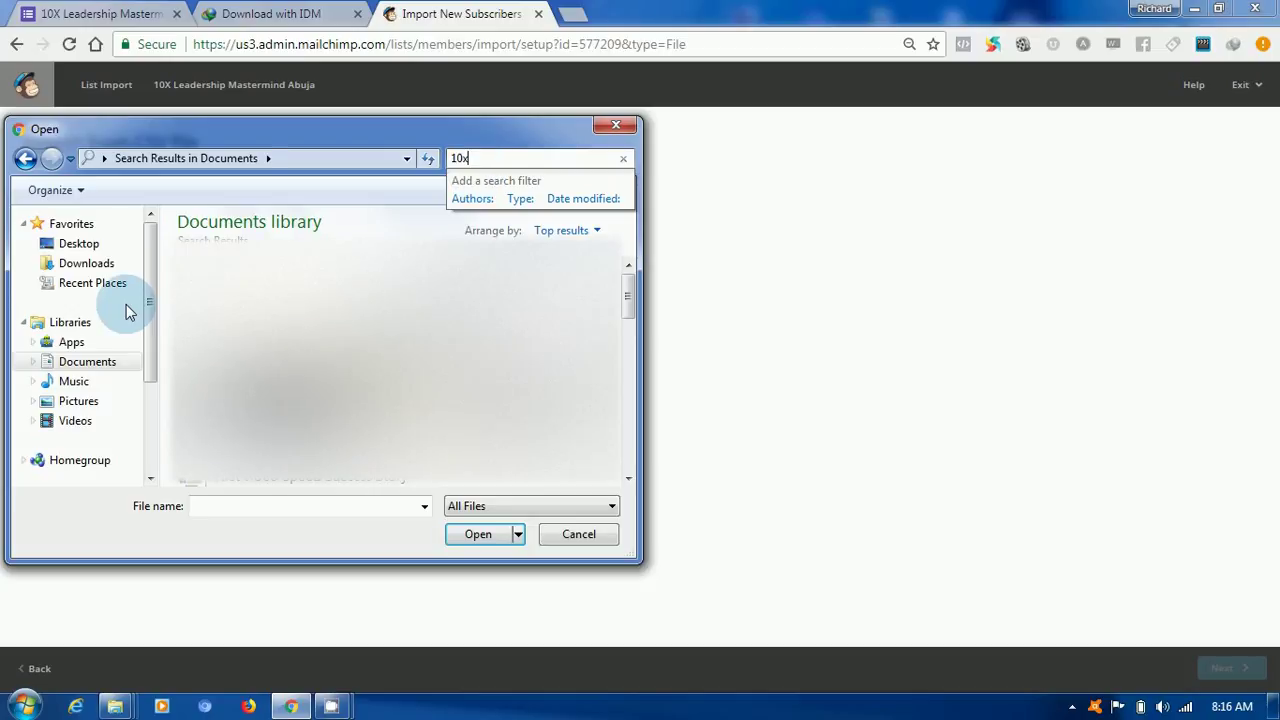
pyautogui.click(85, 246)
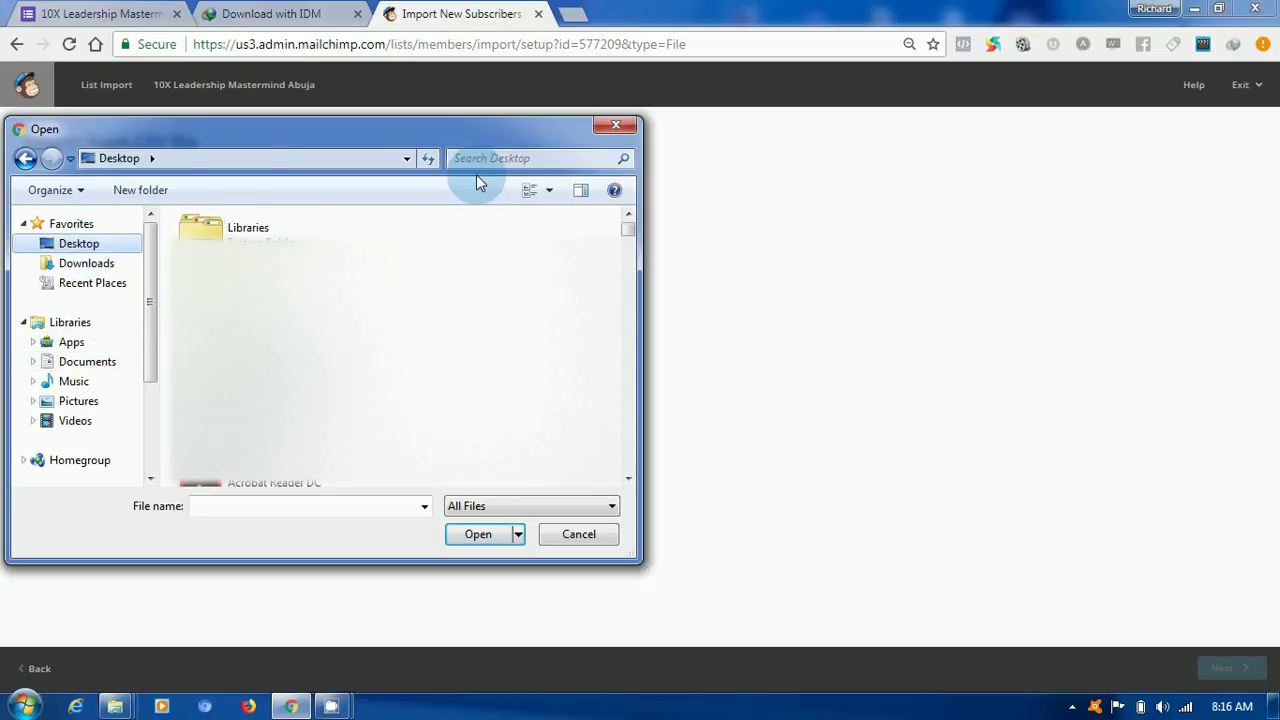
pyautogui.click(498, 158)
pyautogui.click(487, 180)
pyautogui.write('10')
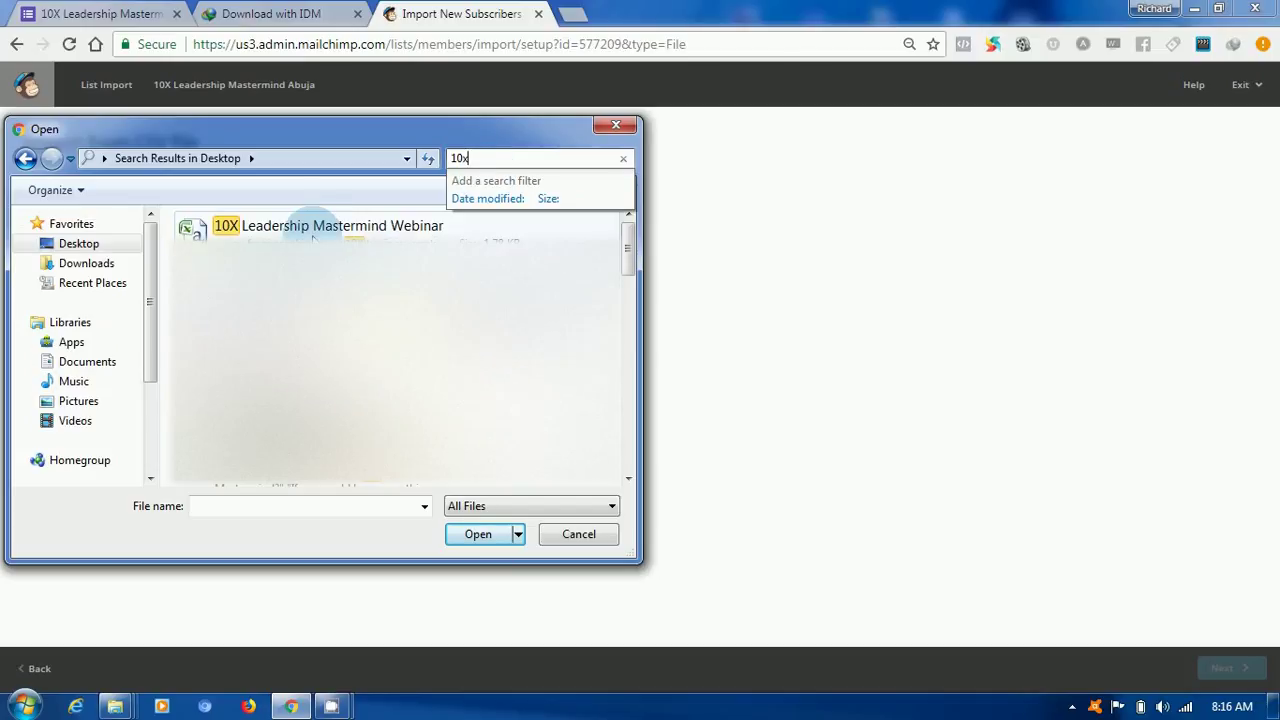
pyautogui.click(312, 238)
pyautogui.click(474, 535)
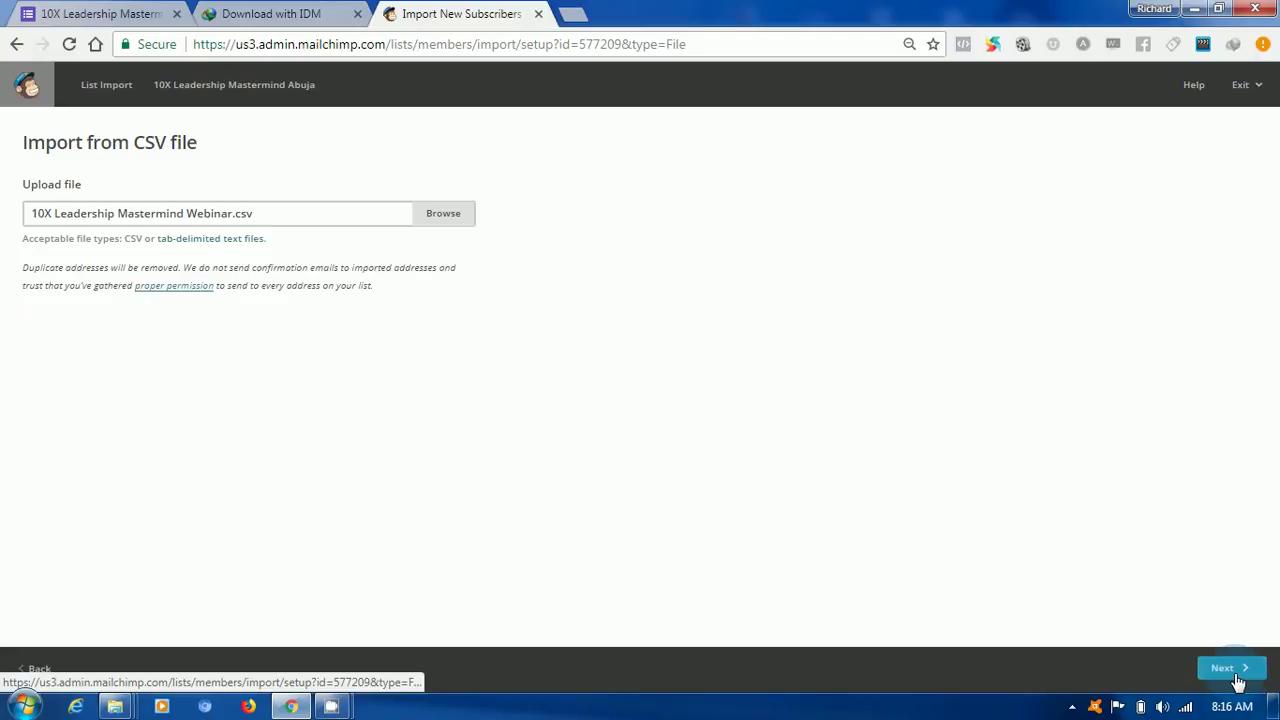
# - Upload the file and map Timestamp to Opt-in Time and Your Full Name to First Name
pyautogui.click(1228, 668)
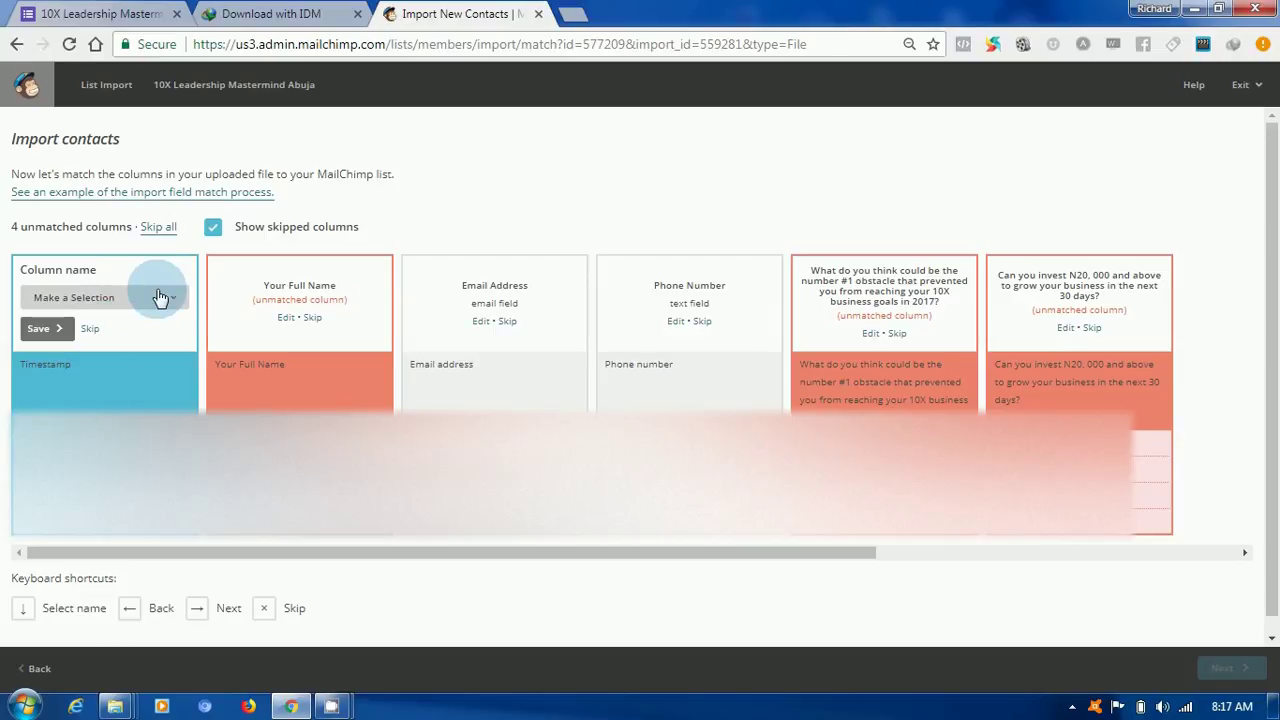
pyautogui.click(160, 297)
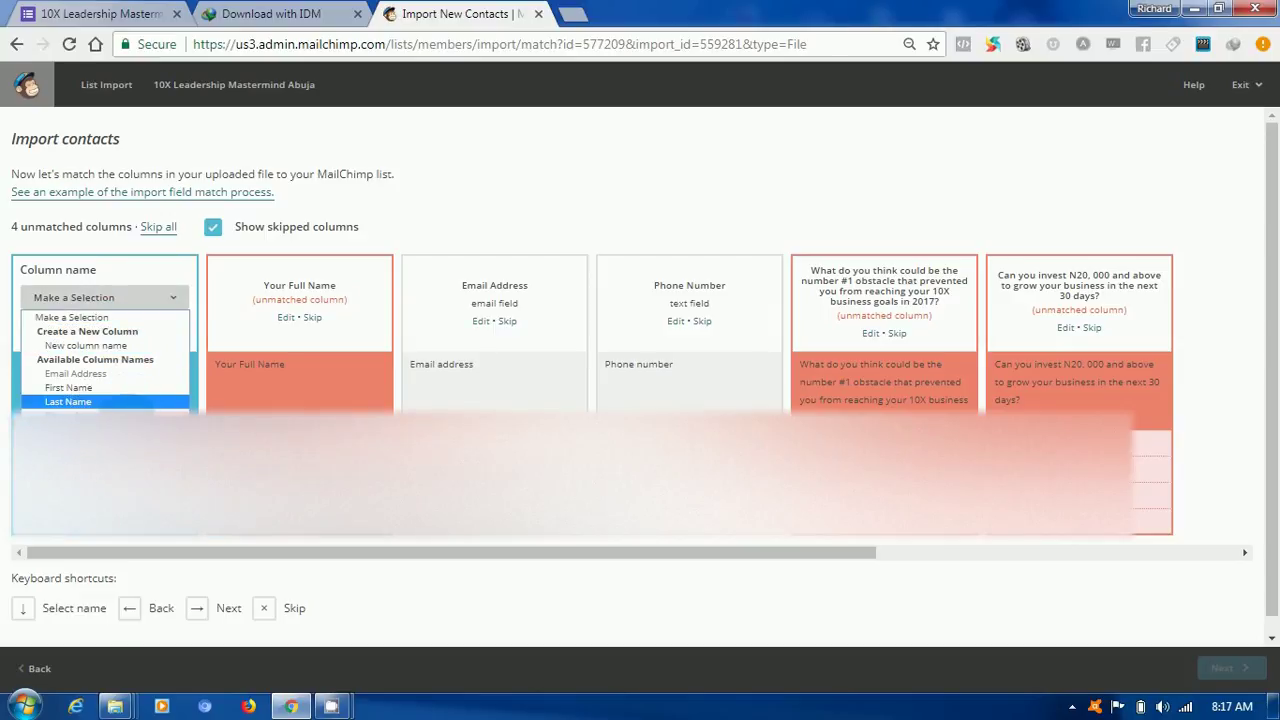
pyautogui.click(64, 341)
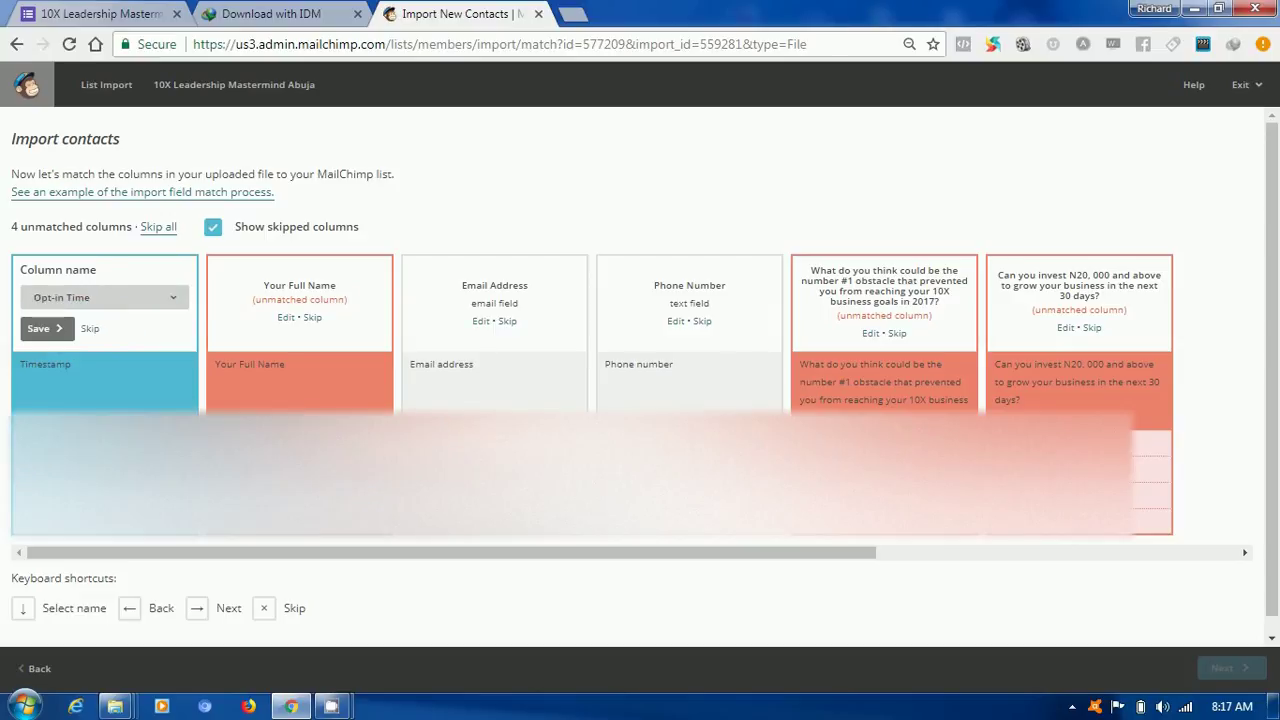
pyautogui.click(44, 328)
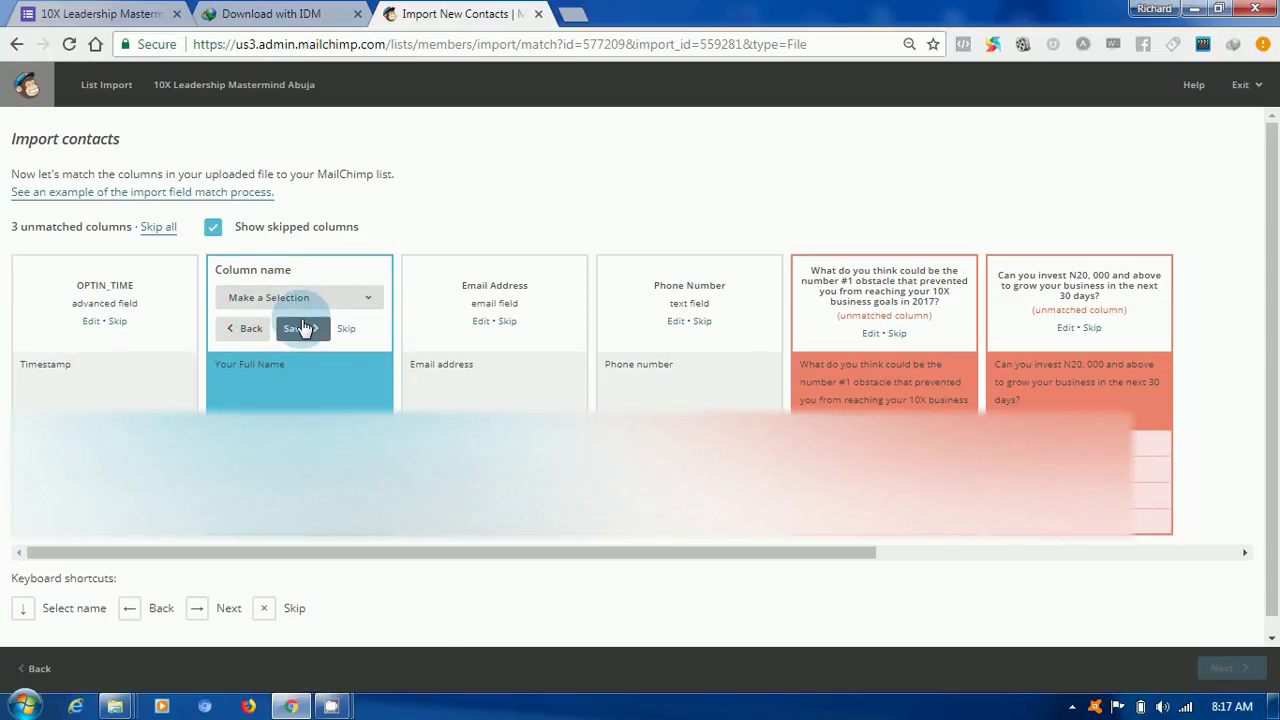
pyautogui.click(277, 297)
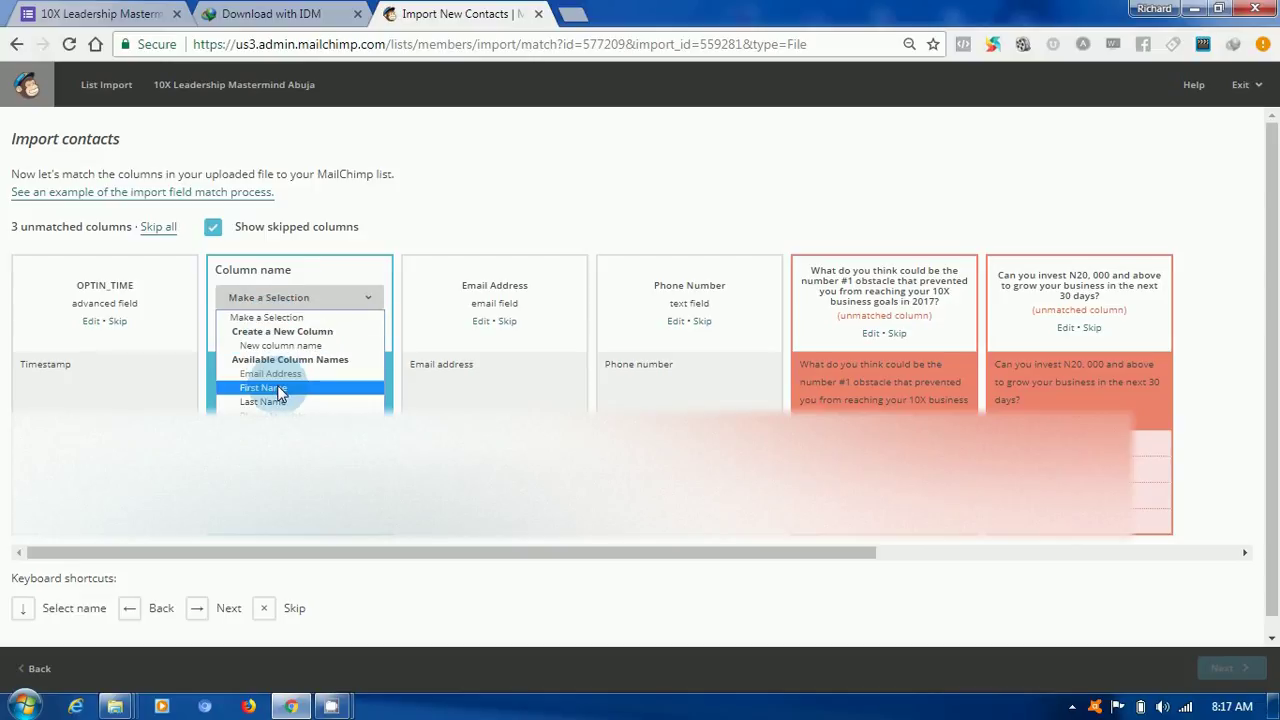
pyautogui.click(277, 386)
pyautogui.click(302, 328)
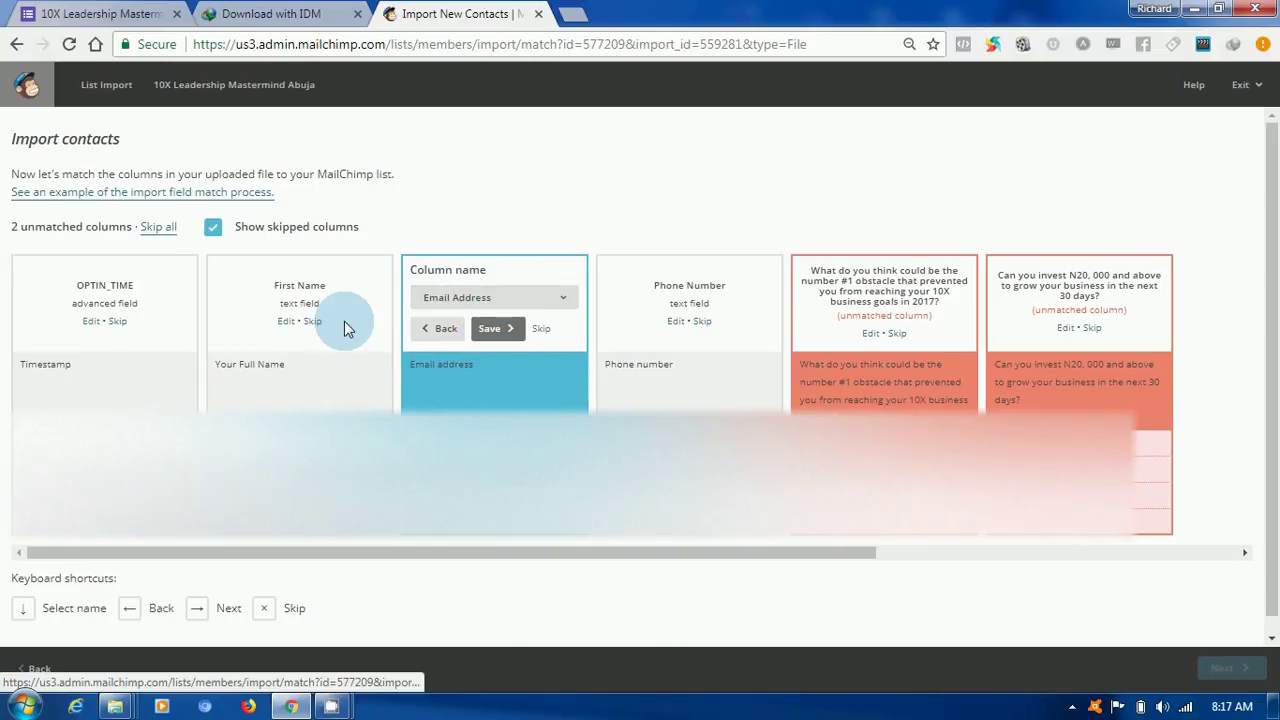
# - Keep the Email Address and Phone Number matches and skip both survey question columns
pyautogui.click(491, 328)
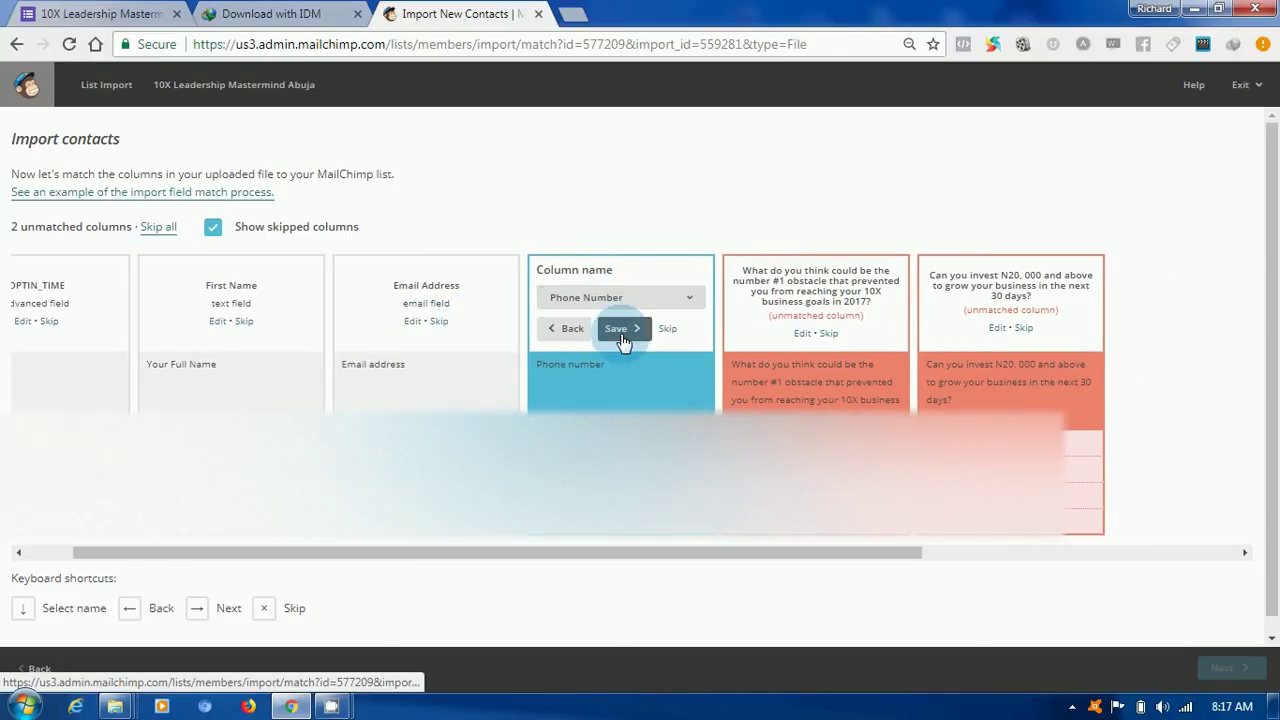
pyautogui.click(624, 330)
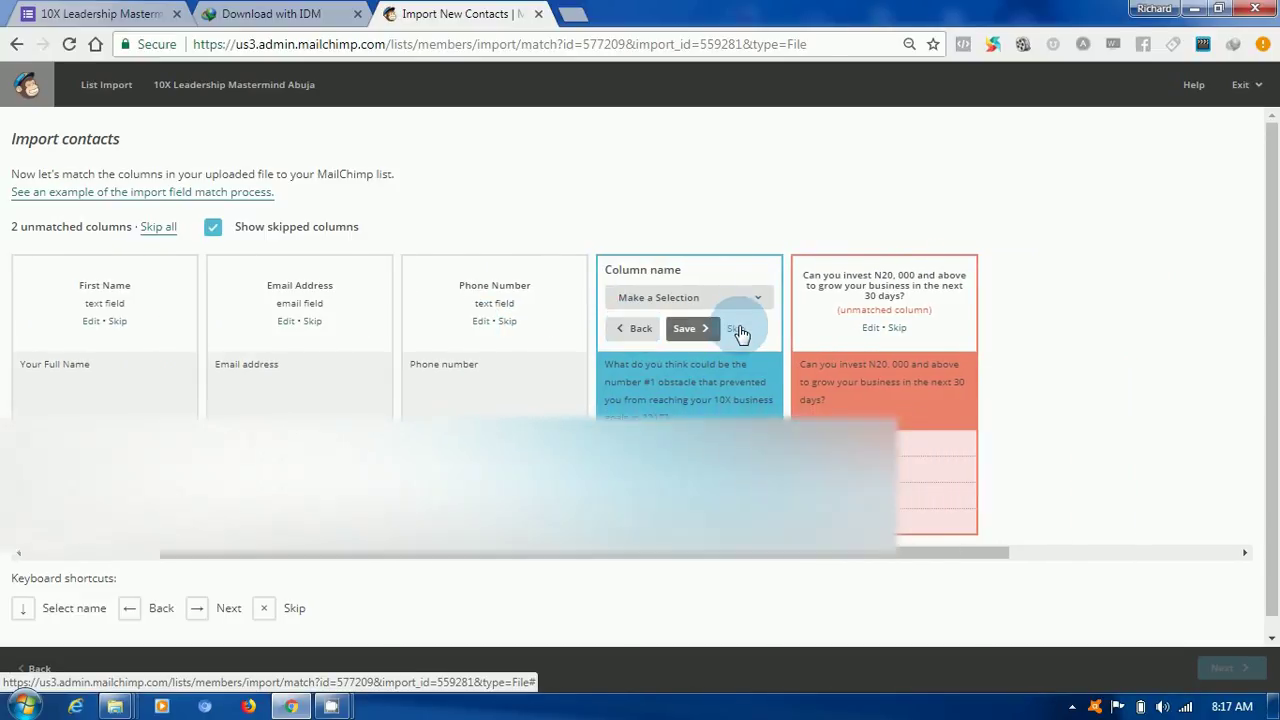
pyautogui.click(735, 330)
pyautogui.click(866, 331)
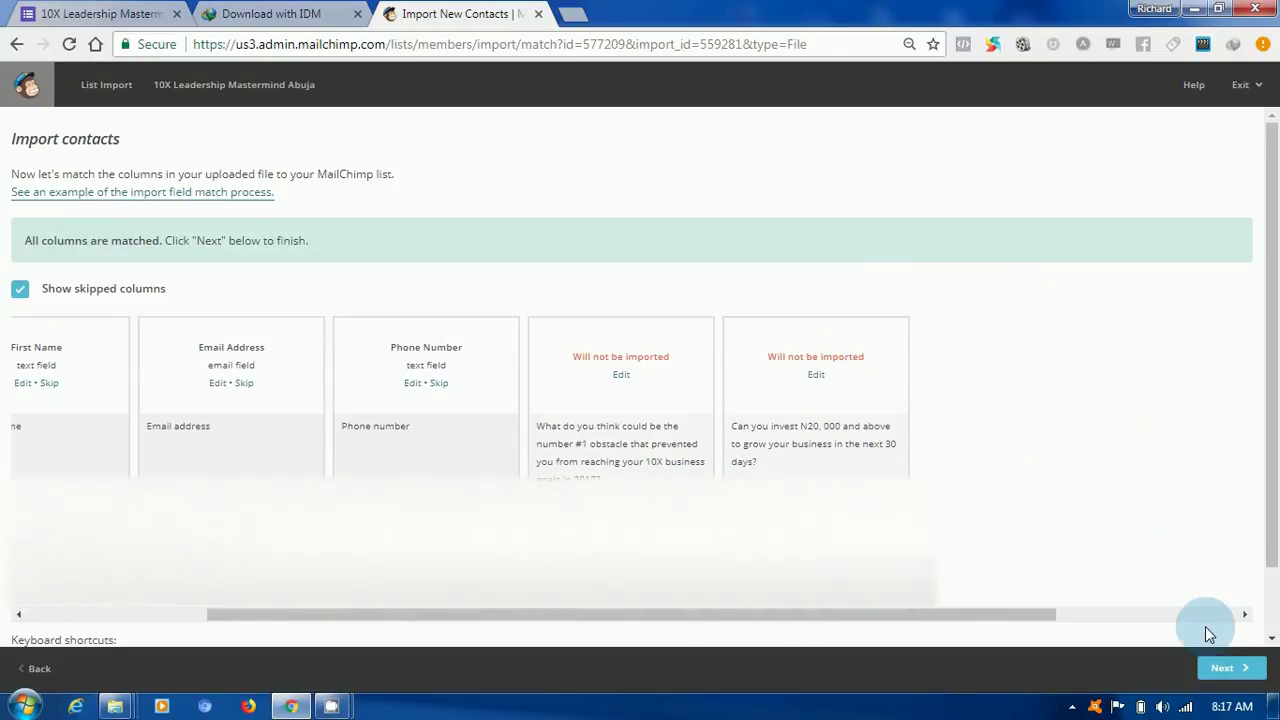
# - Reach the 'You're all set to import!' review with 4 of 6 columns importing as Subscribed
pyautogui.click(1225, 668)
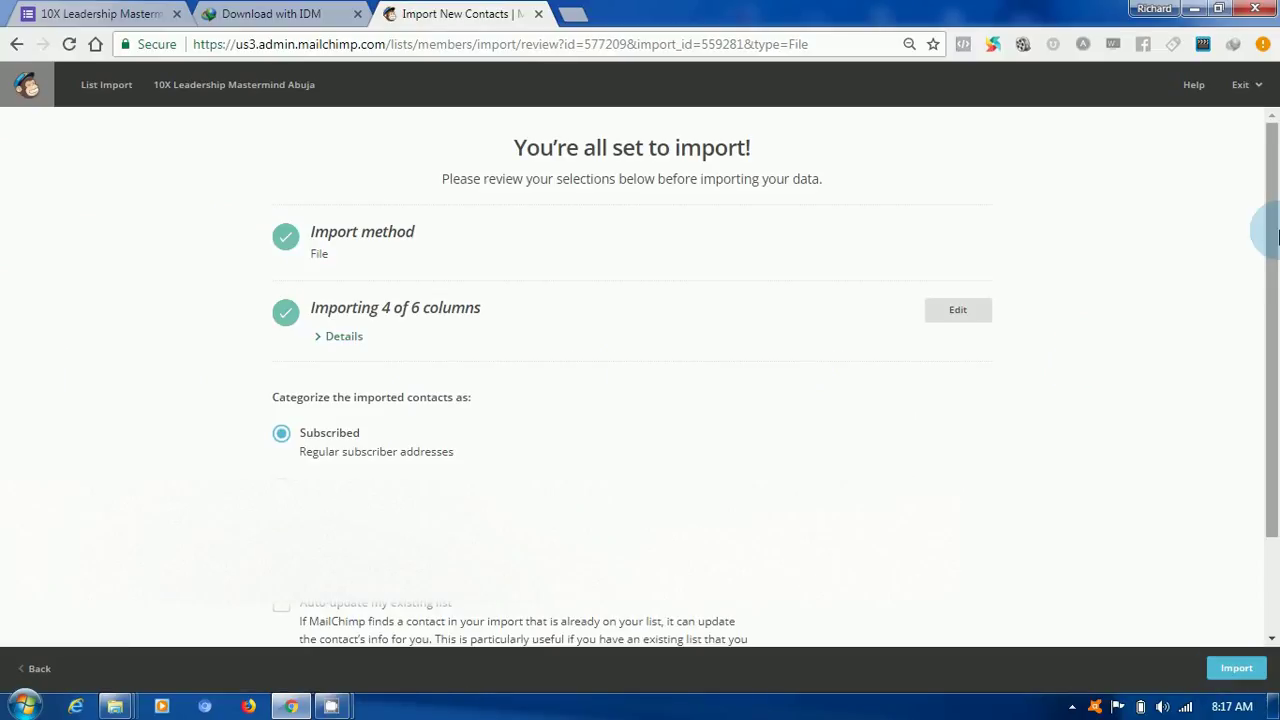
pyautogui.moveTo(1277, 235); pyautogui.dragTo(1266, 363)
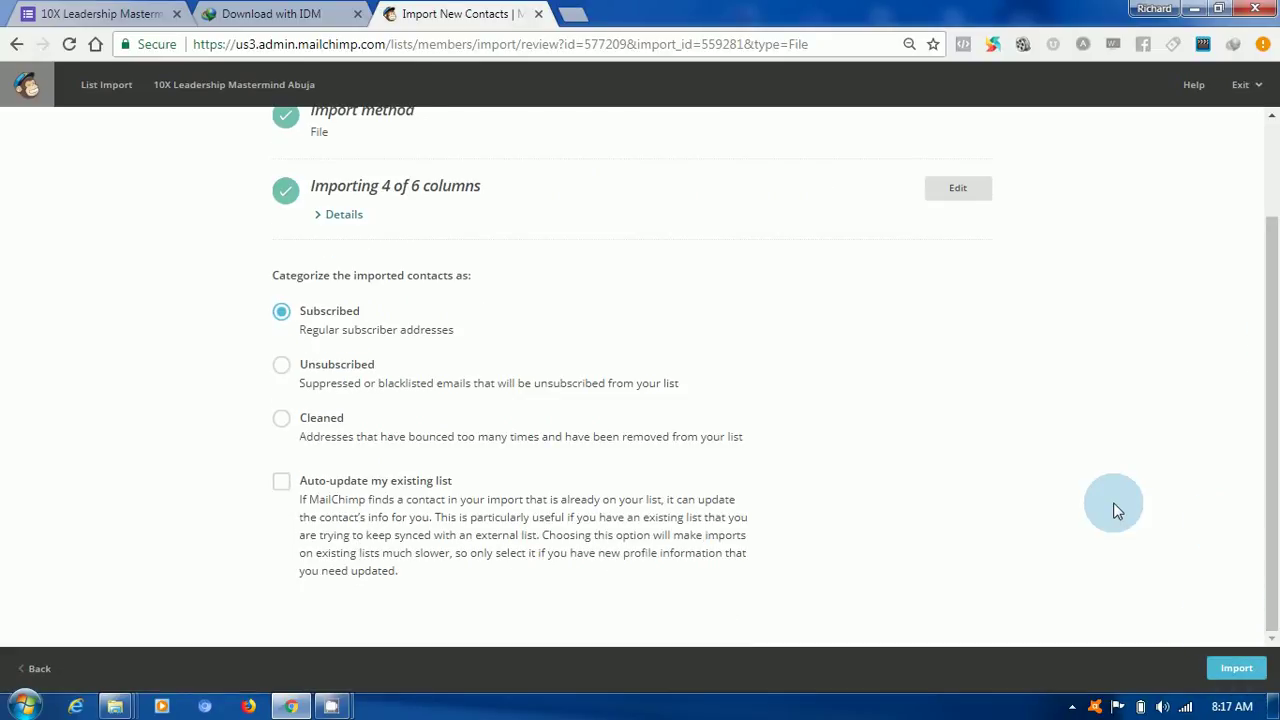
pyautogui.moveTo(1277, 455); pyautogui.dragTo(1277, 350)
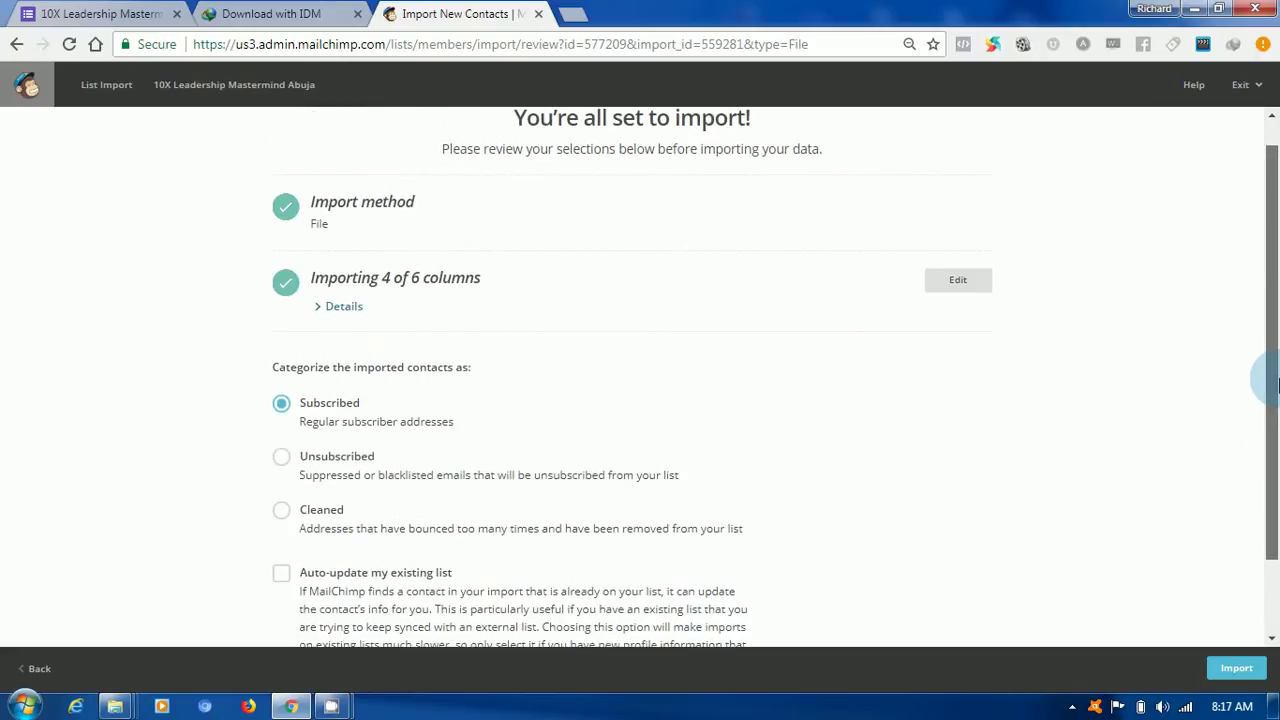